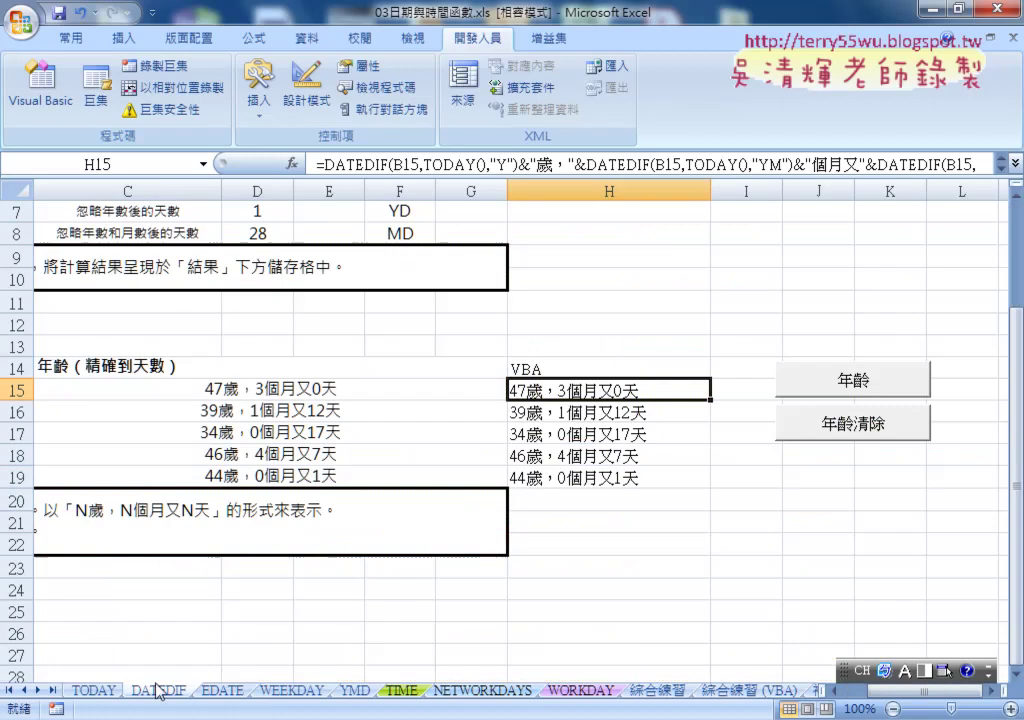
Step: Run the 年齡 macro, then use 年齡清除 to clear the age results in H15:H19
{"action": "left_click", "coordinate": [828, 433]}
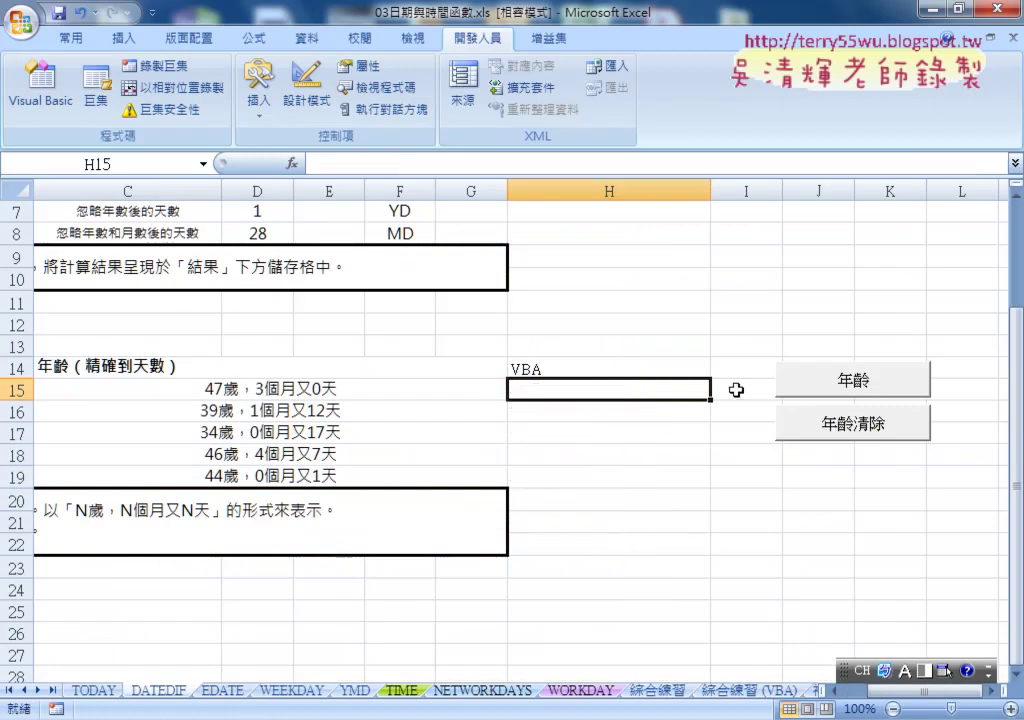
{"action": "left_click", "coordinate": [833, 381]}
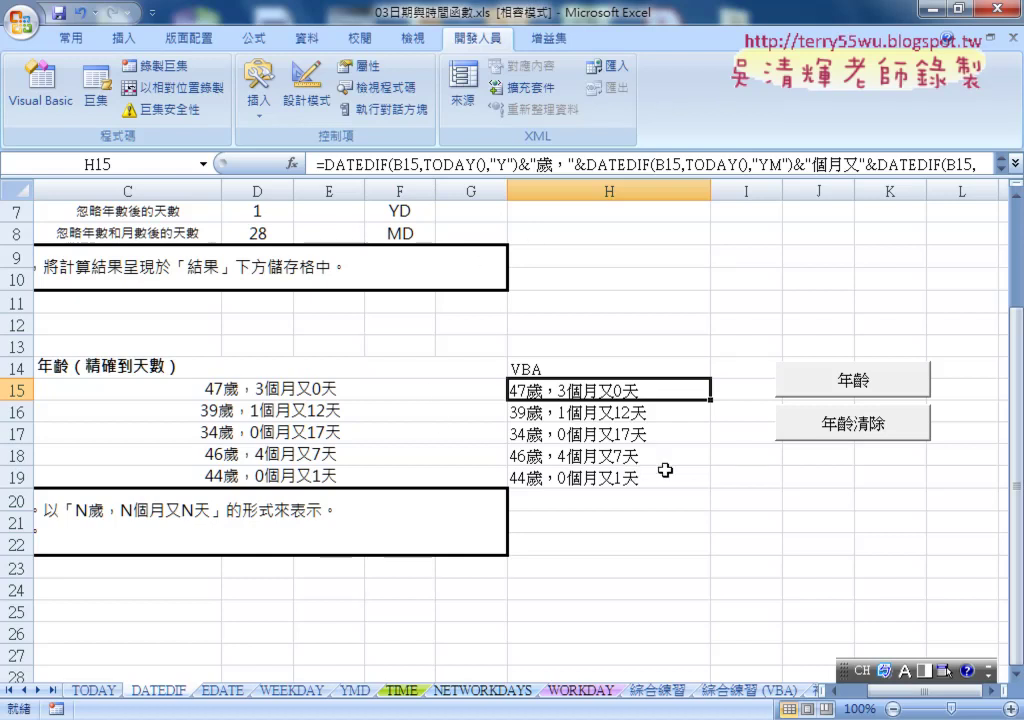
{"action": "left_click", "coordinate": [853, 425]}
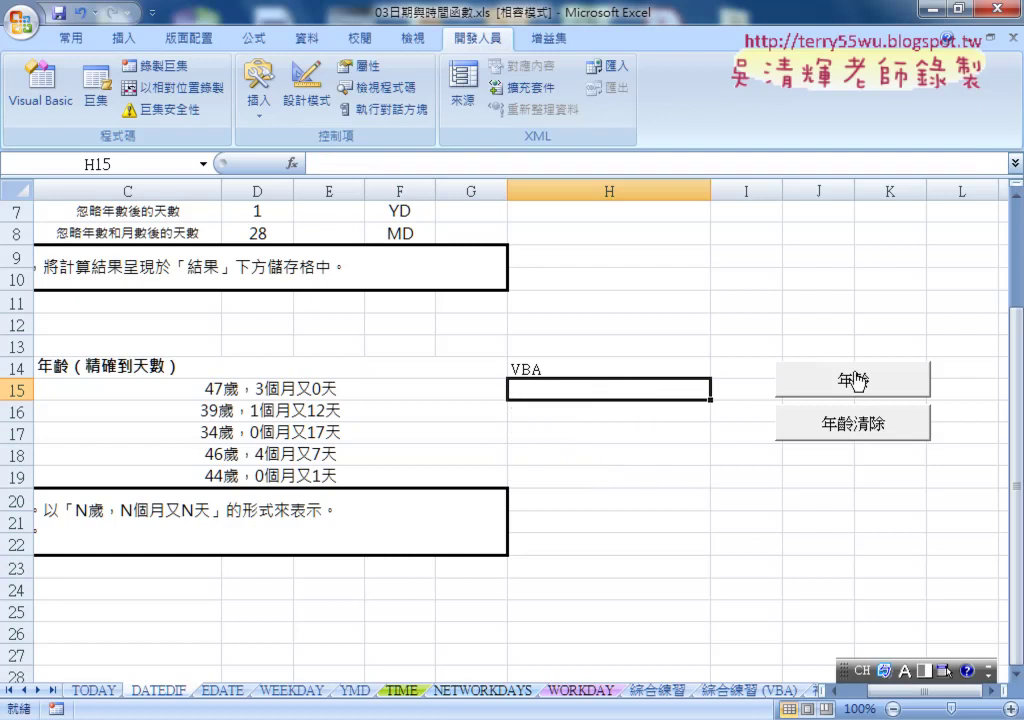
Step: On the EDATE sheet, change the Olympic date in D1 from 2016/8/16 to 2020/7/24
{"action": "left_click", "coordinate": [222, 690]}
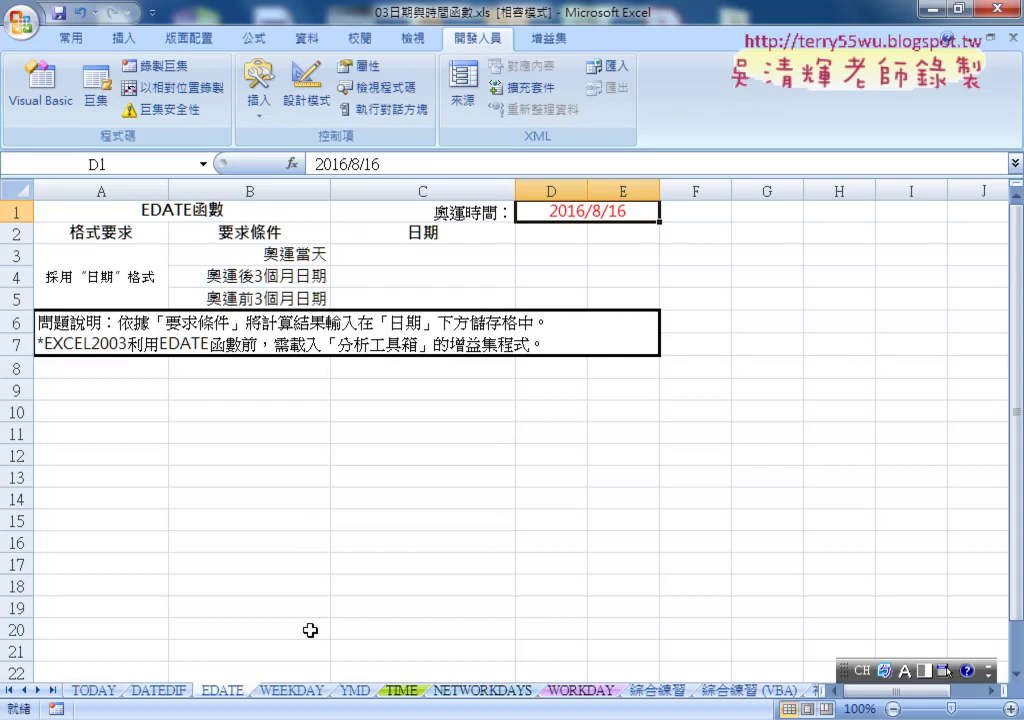
{"action": "double_click", "coordinate": [571, 211]}
{"action": "left_click_drag", "start_coordinate": [567, 211], "coordinate": [586, 207]}
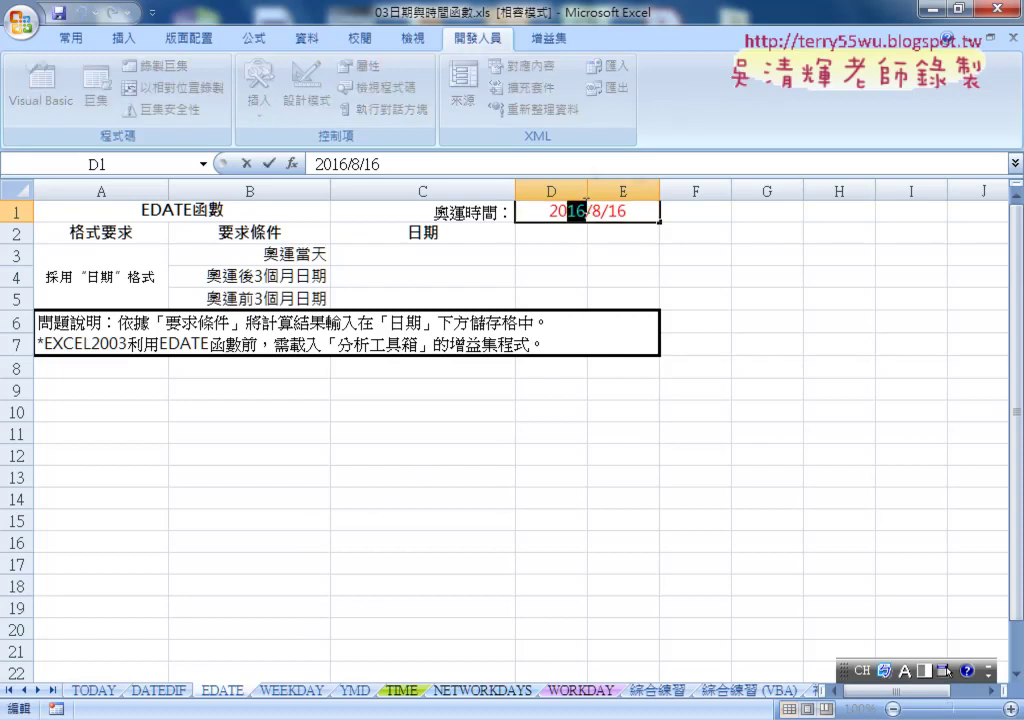
{"action": "type", "text": "20"}
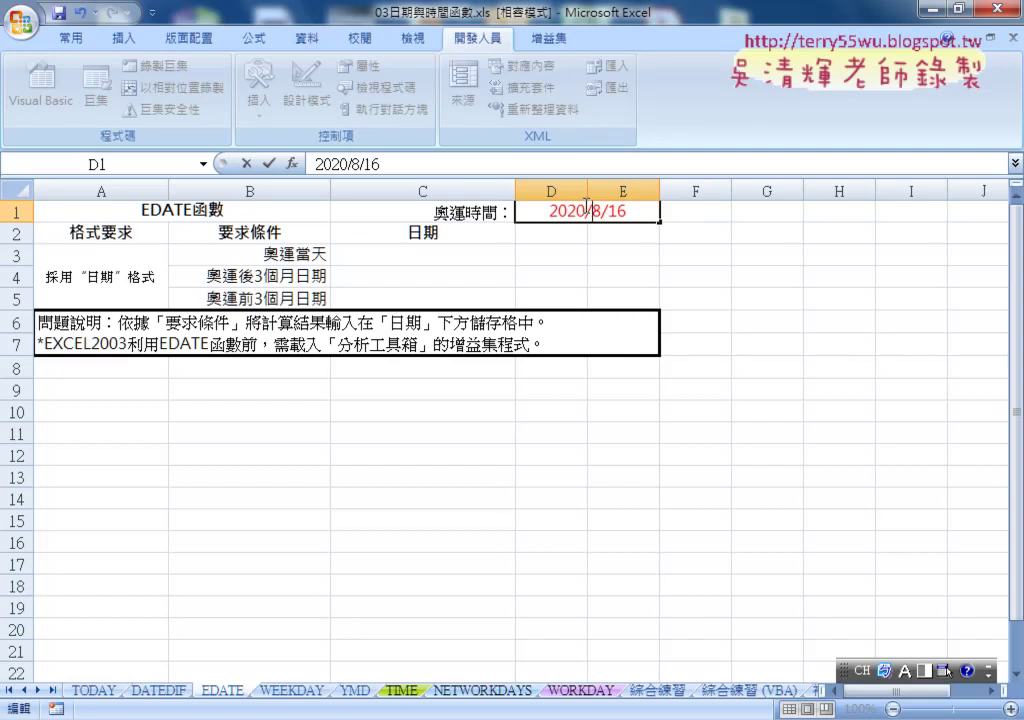
{"action": "key", "text": "Delete"}
{"action": "type", "text": "7"}
{"action": "key", "text": "BackSpace"}
{"action": "key", "text": "BackSpace"}
{"action": "type", "text": "24"}
{"action": "key", "text": "Return"}
Step: Enter =D1 in C3 so it shows 2020年7月24日, then move to C4
{"action": "left_click", "coordinate": [468, 256]}
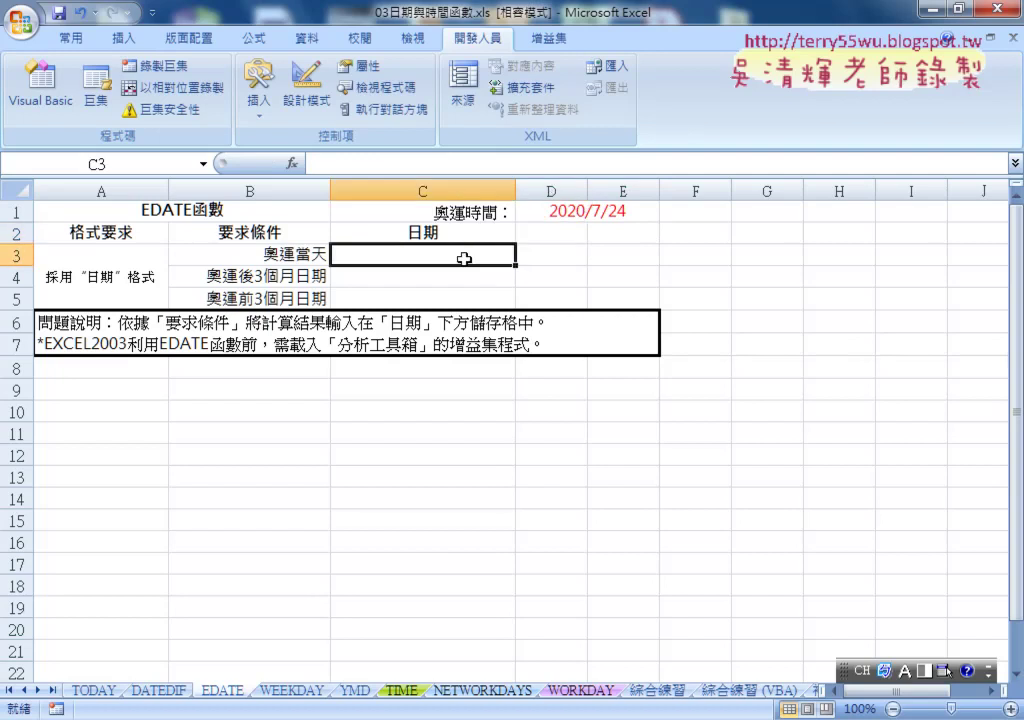
{"action": "left_click", "coordinate": [331, 159]}
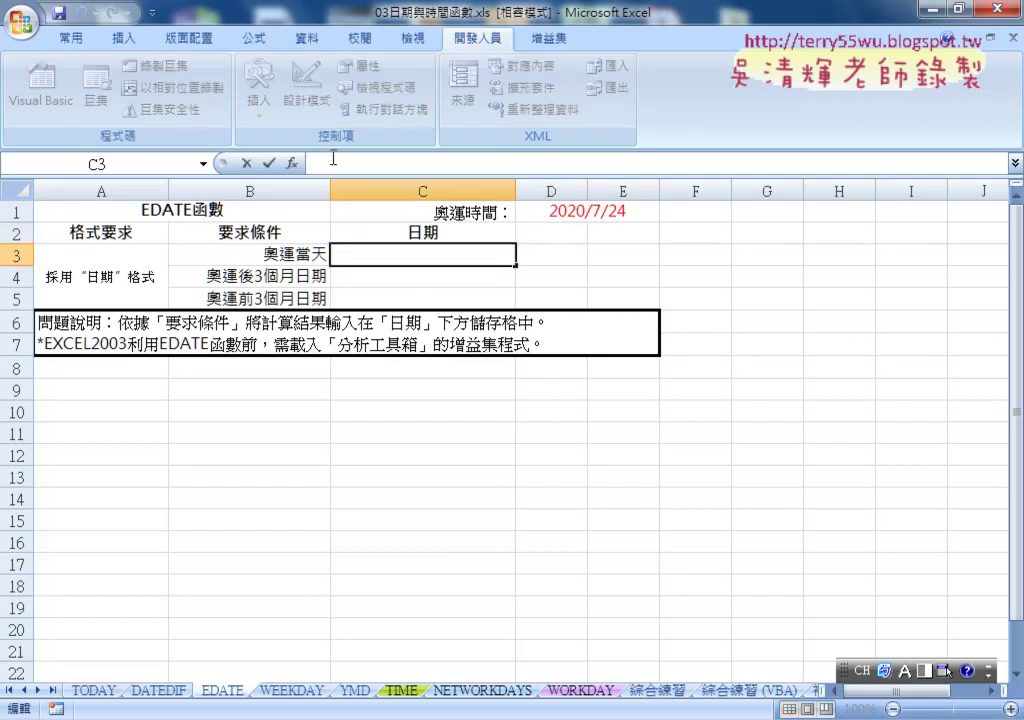
{"action": "type", "text": "="}
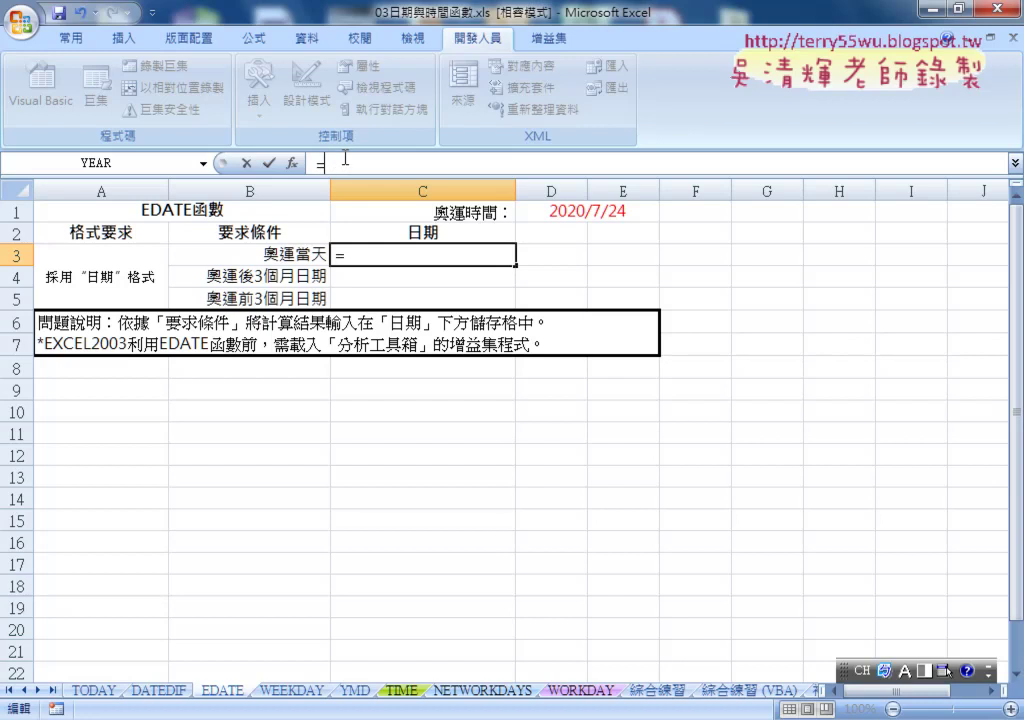
{"action": "left_click", "coordinate": [580, 214]}
{"action": "left_click", "coordinate": [268, 162]}
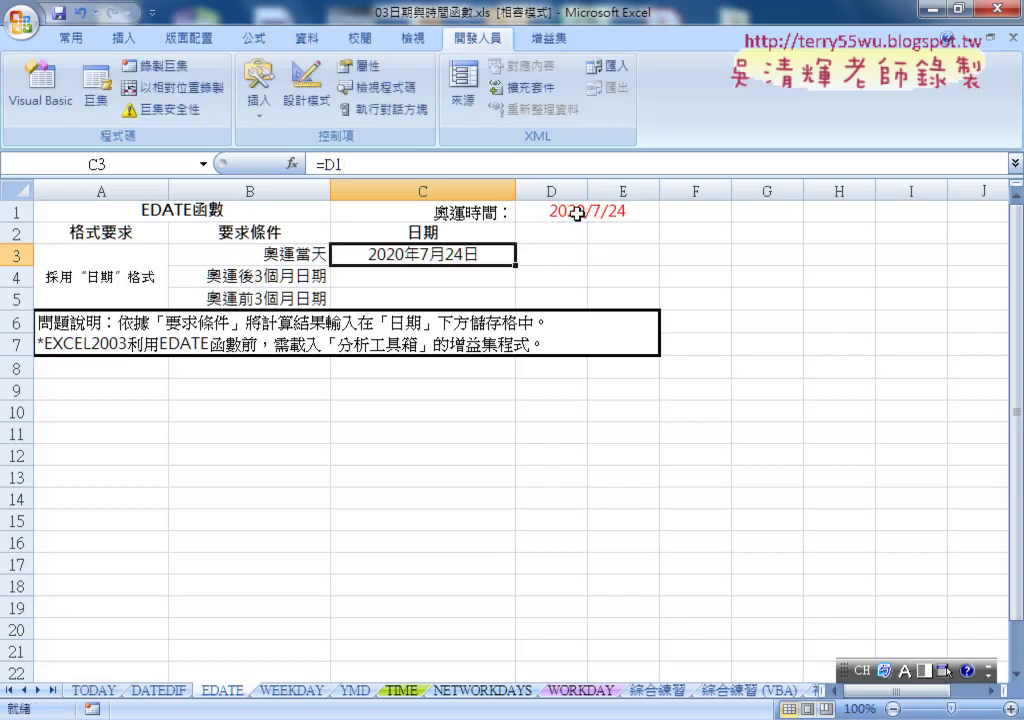
{"action": "left_click", "coordinate": [388, 279]}
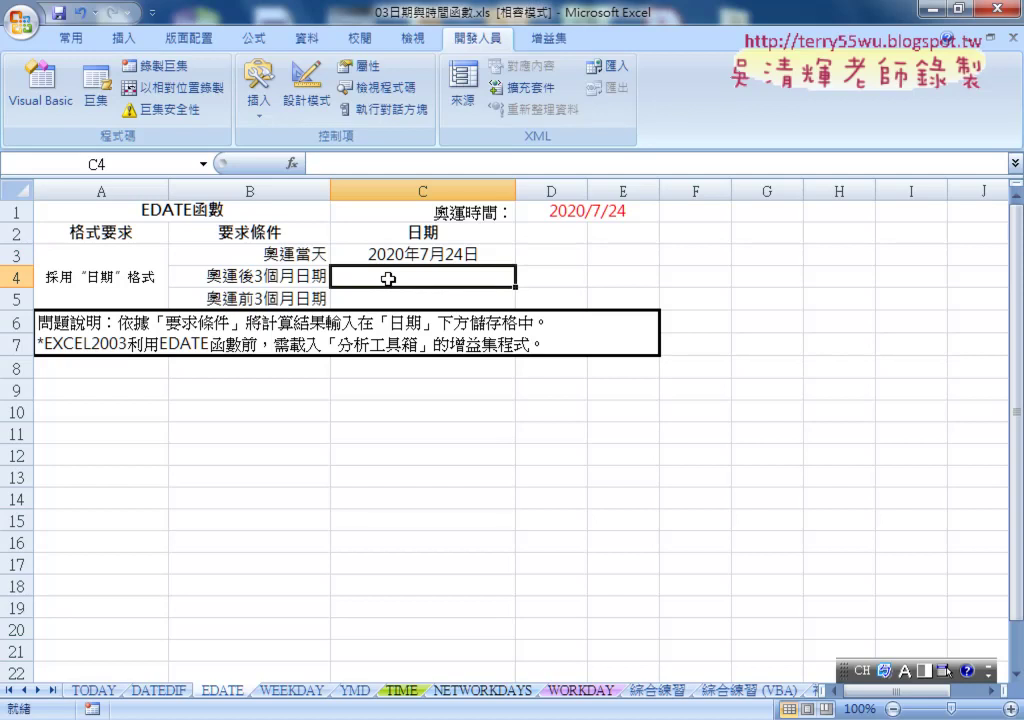
{"action": "left_click", "coordinate": [420, 256]}
{"action": "key", "text": "Return"}
Step: Insert the DATE function into C4 from the Date & Time category
{"action": "left_click", "coordinate": [292, 163]}
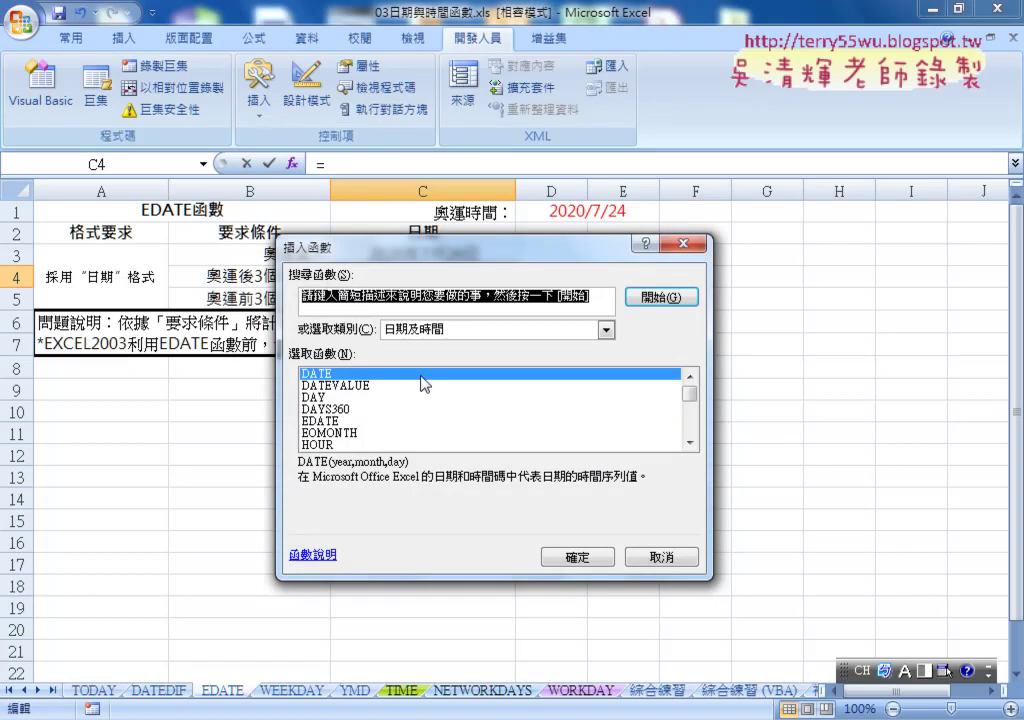
{"action": "left_click_drag", "start_coordinate": [441, 247], "coordinate": [475, 303]}
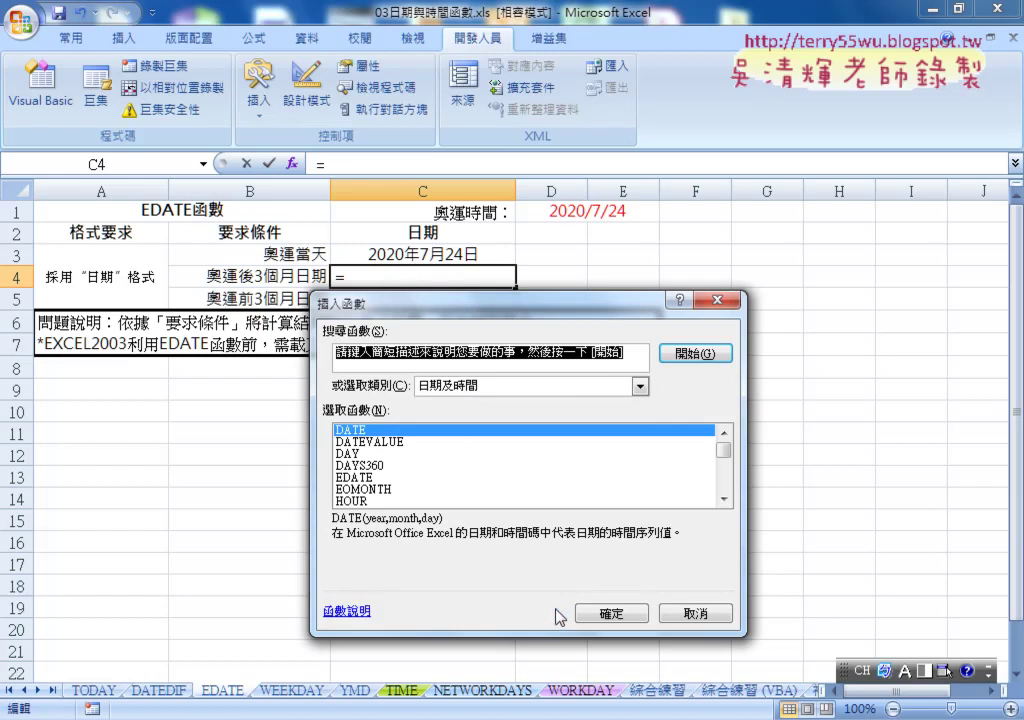
{"action": "left_click", "coordinate": [608, 613]}
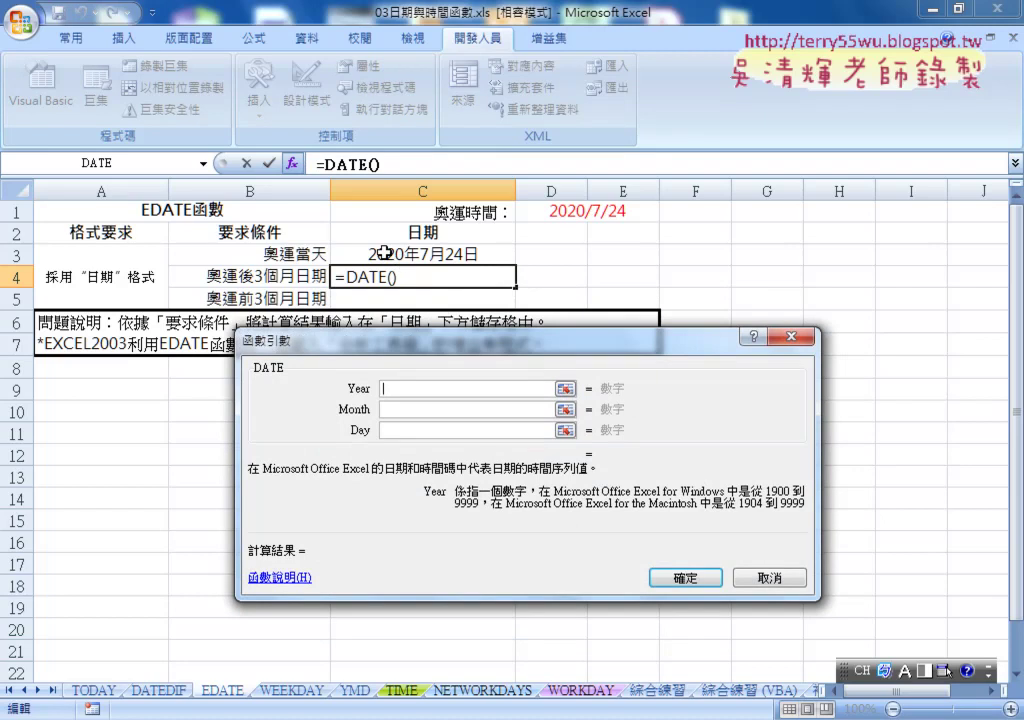
Step: Fill the DATE arguments with YEAR(C3), MONTH(C3) and DAY(C3)
{"action": "type", "text": "y"}
{"action": "type", "text": "ear"}
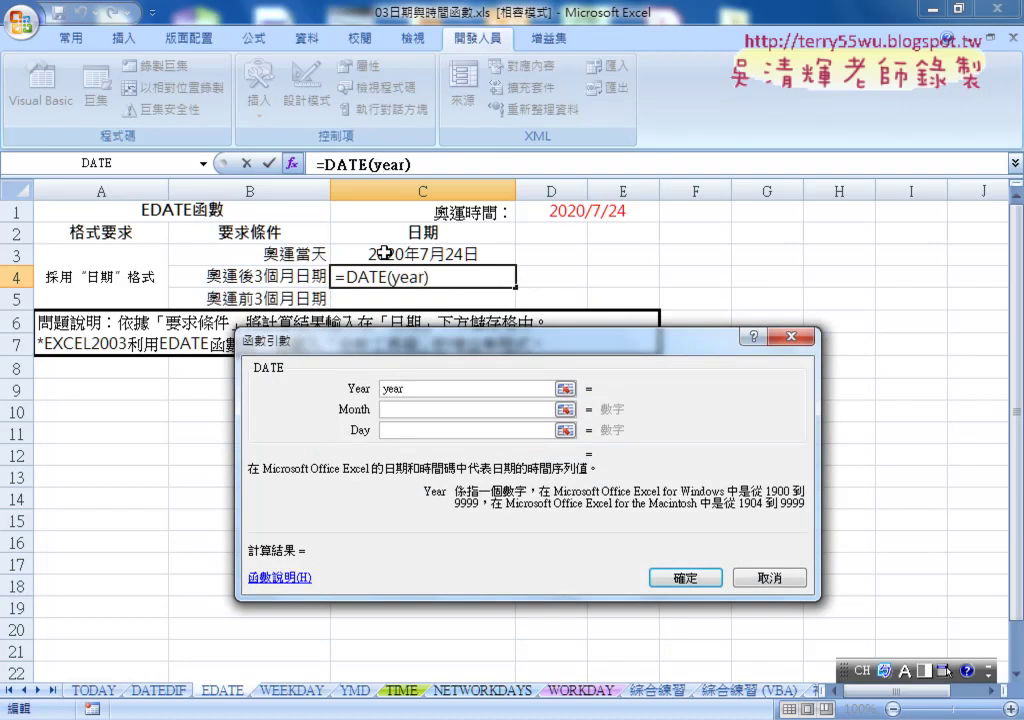
{"action": "type", "text": "("}
{"action": "left_click", "coordinate": [384, 253]}
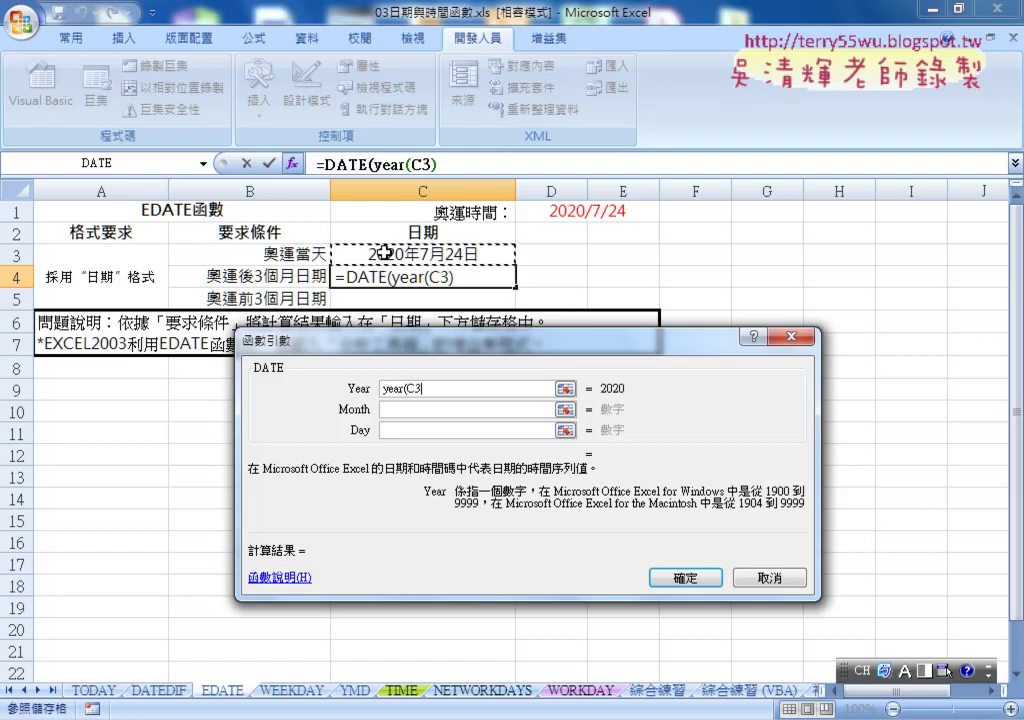
{"action": "type", "text": ")"}
{"action": "key", "text": "Tab"}
{"action": "type", "text": "m"}
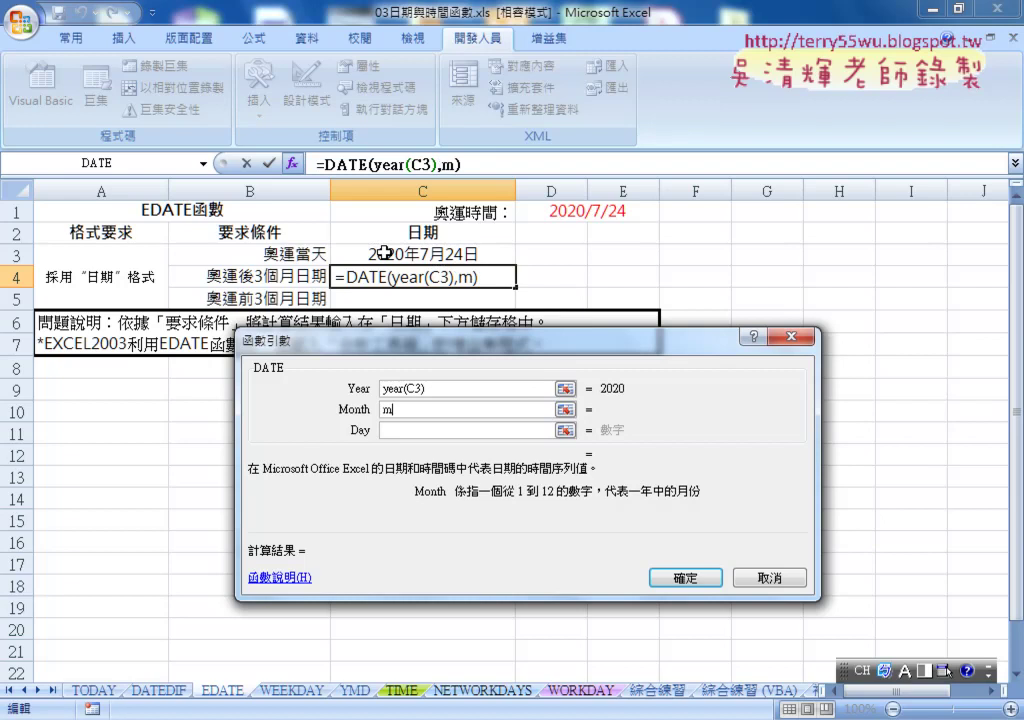
{"action": "type", "text": "onth"}
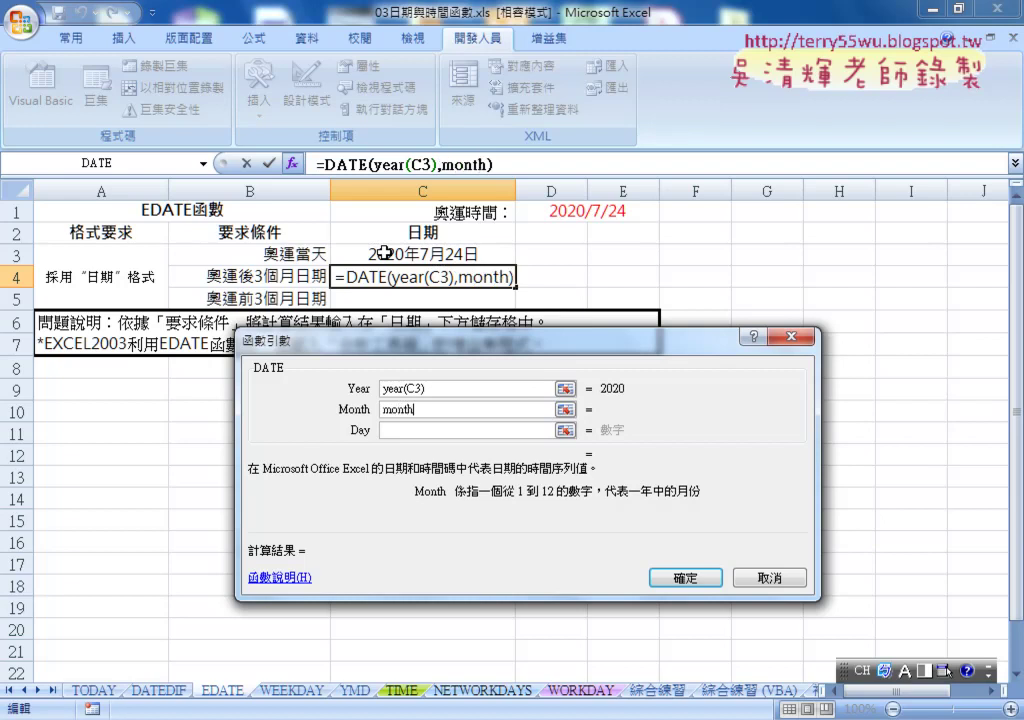
{"action": "type", "text": "("}
{"action": "left_click", "coordinate": [383, 253]}
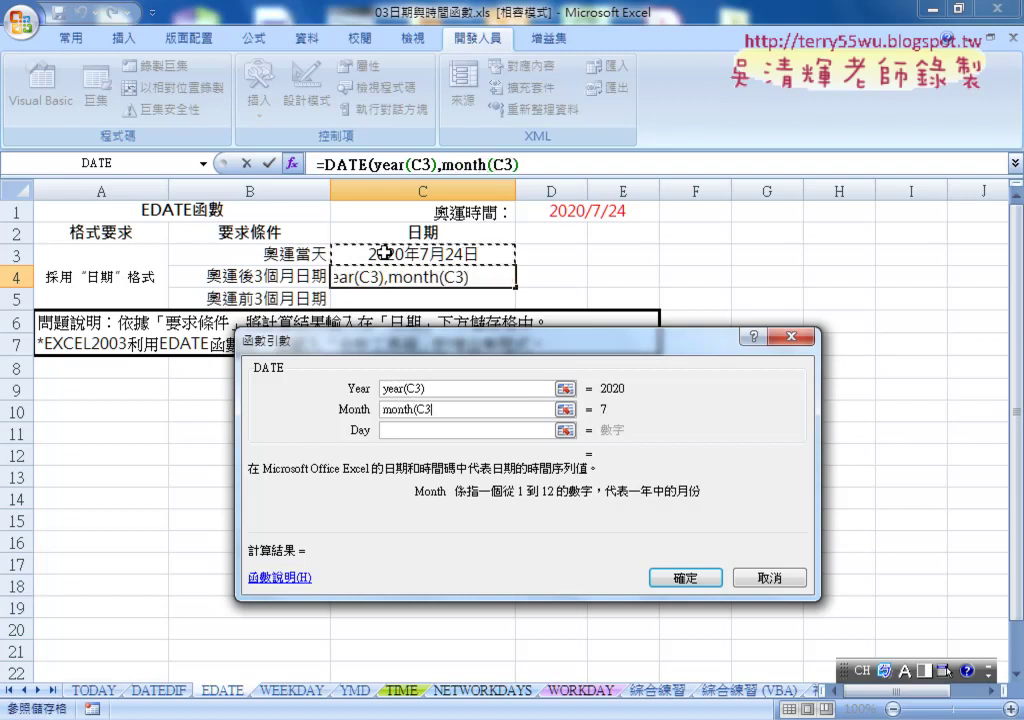
{"action": "type", "text": ")"}
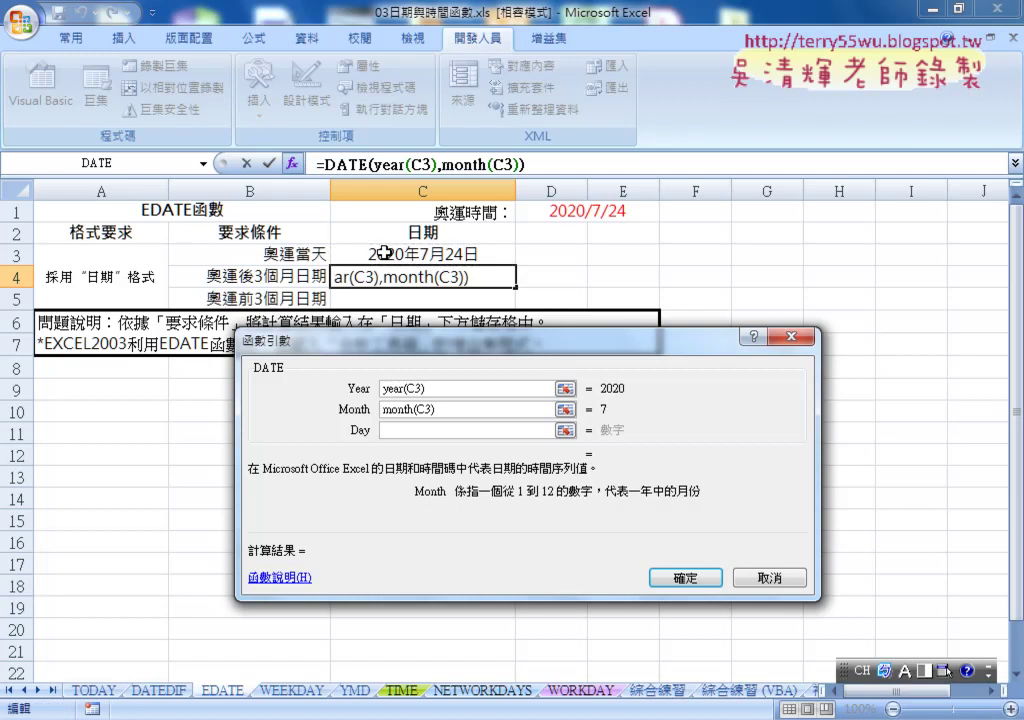
{"action": "key", "text": "Tab"}
{"action": "type", "text": "day"}
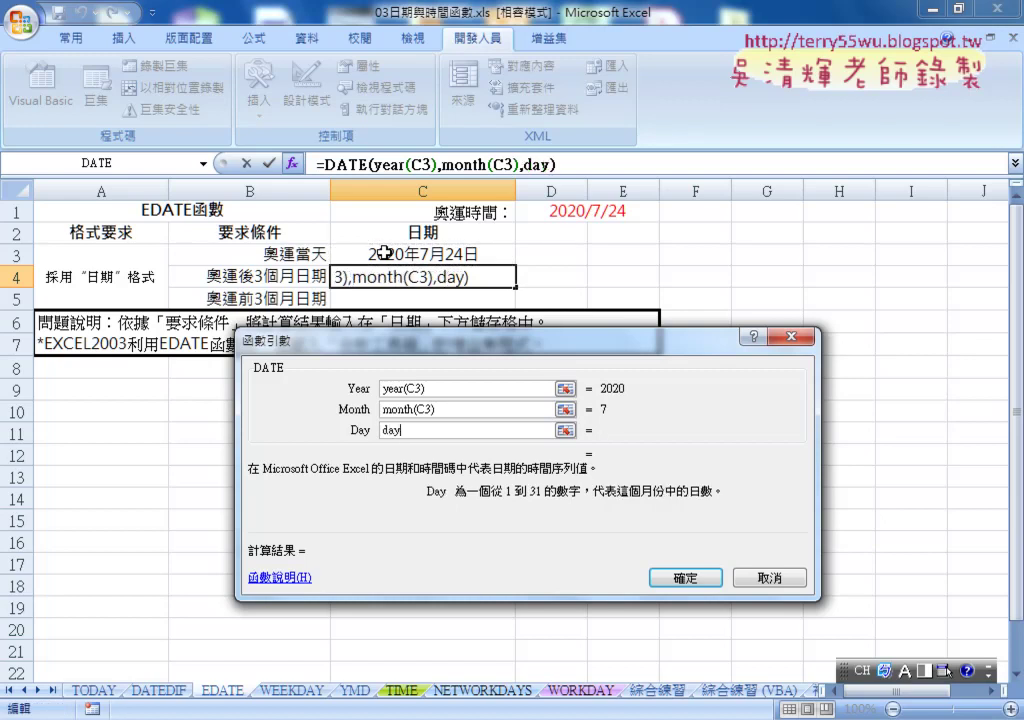
{"action": "type", "text": "("}
{"action": "left_click", "coordinate": [384, 253]}
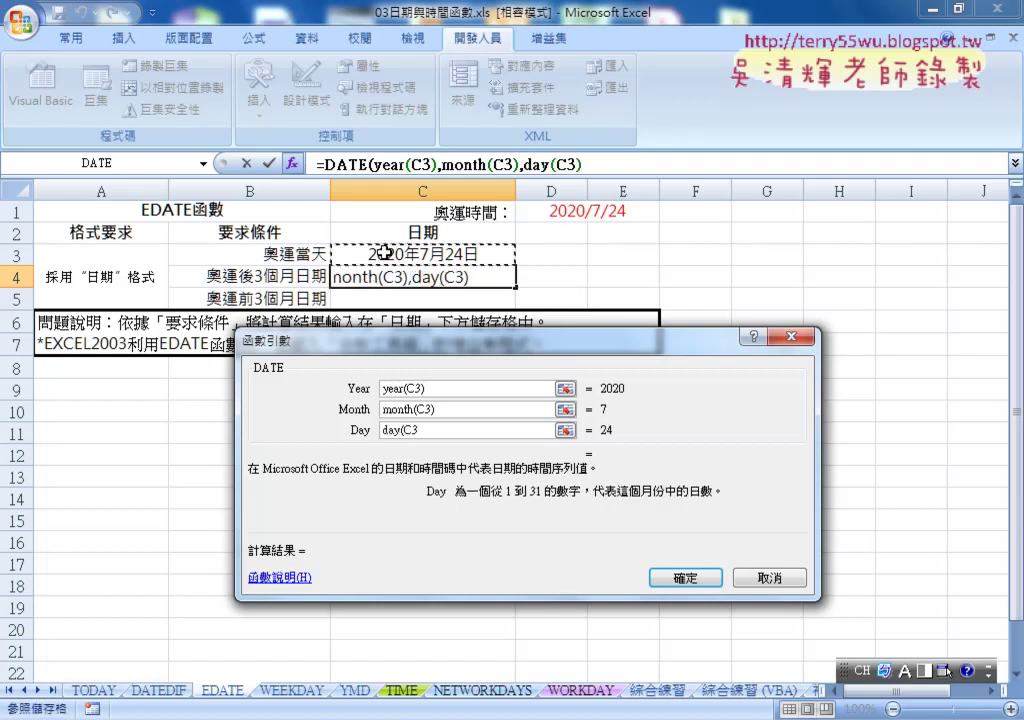
{"action": "type", "text": ")"}
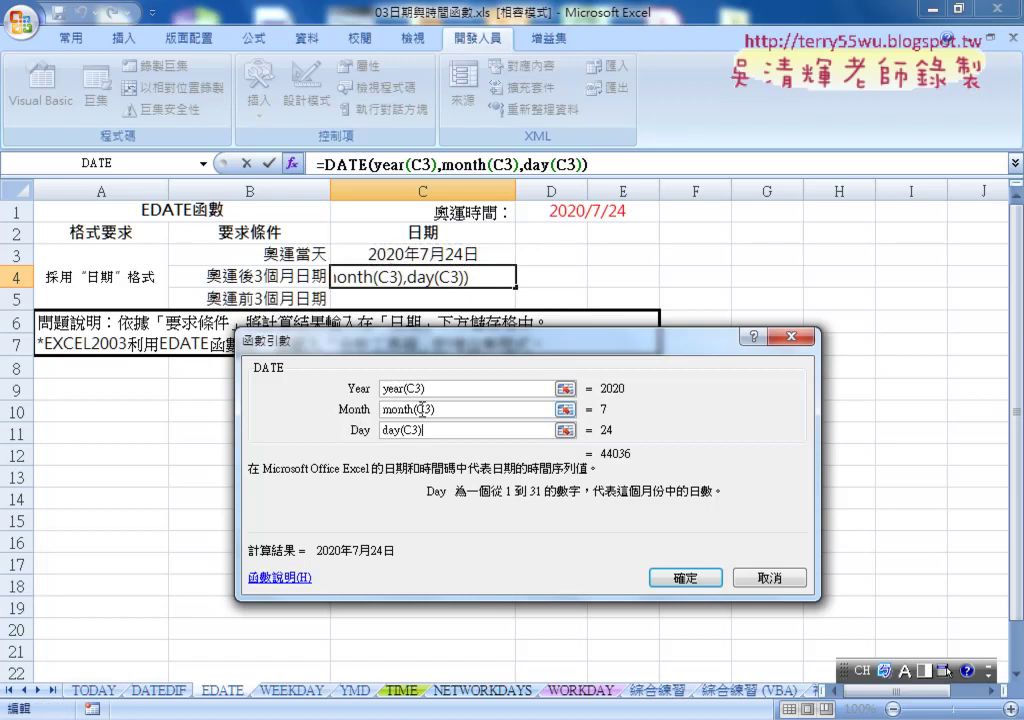
Step: Add +3 to the month argument and confirm, giving 2020年10月24日 in C4
{"action": "left_click", "coordinate": [463, 410]}
{"action": "type", "text": "+"}
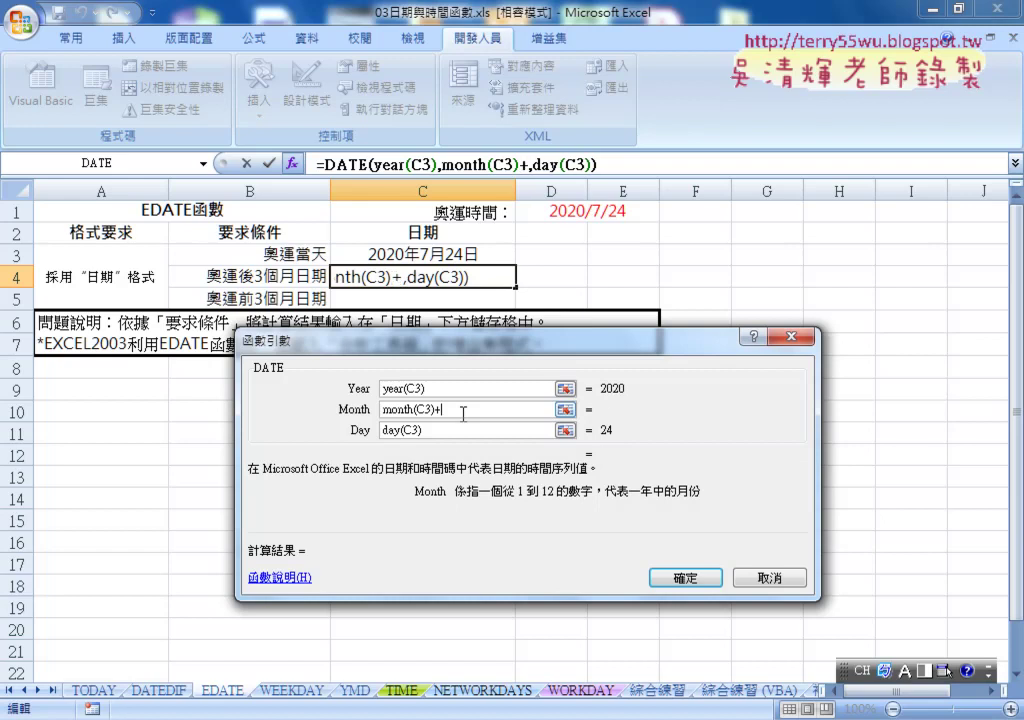
{"action": "type", "text": "3"}
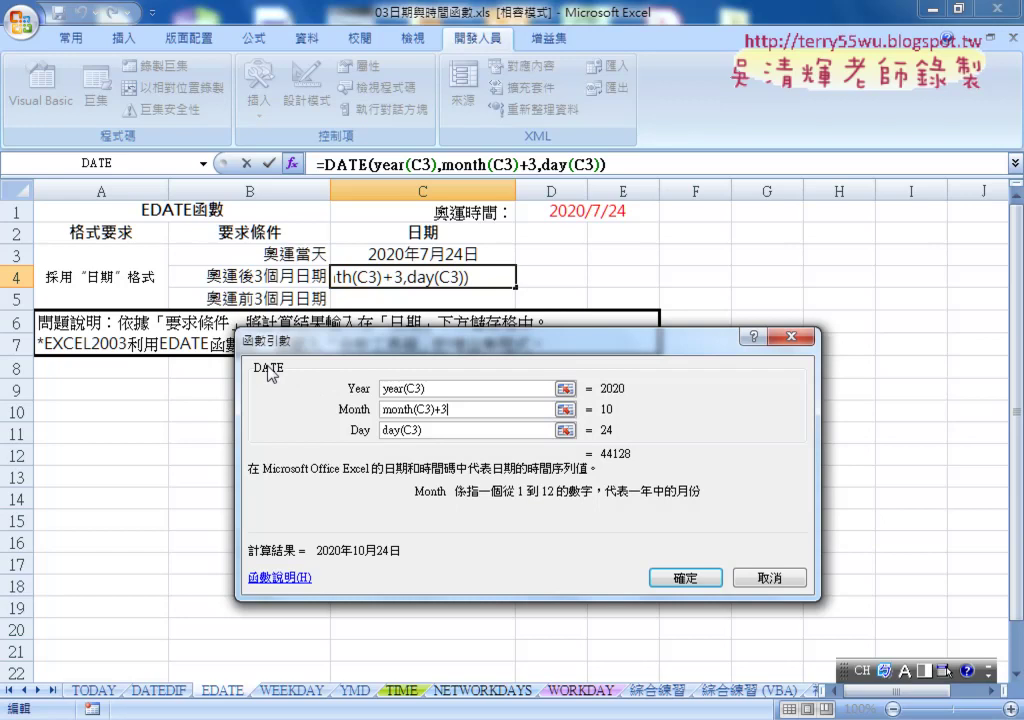
{"action": "left_click", "coordinate": [685, 577]}
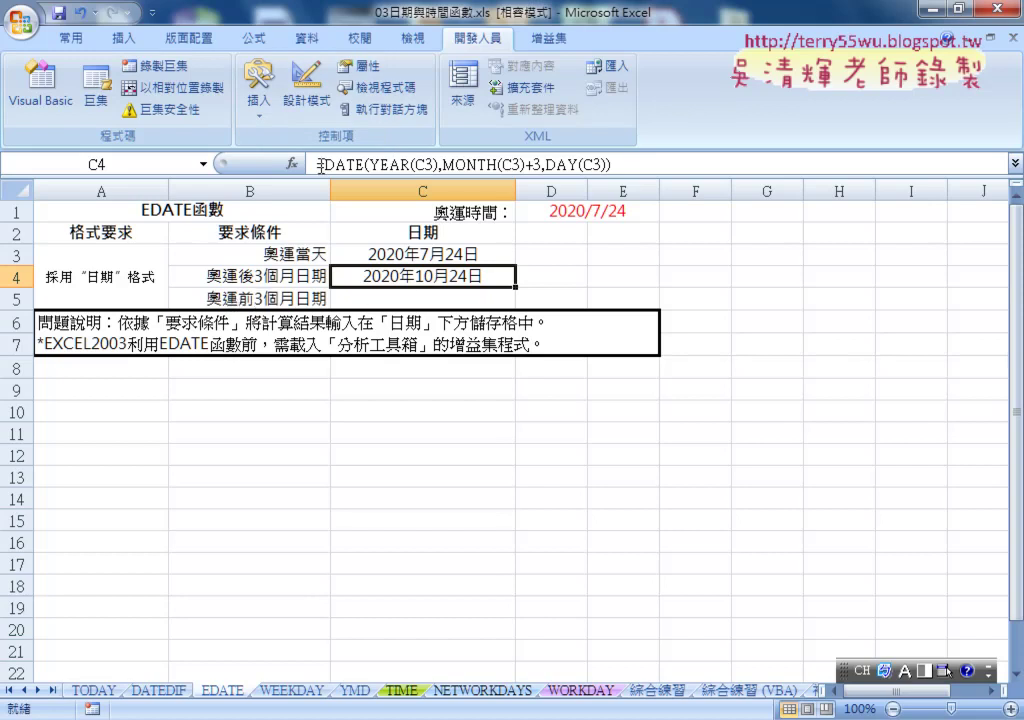
Step: Copy C4's DATE formula text from the formula bar, leaving C4 unchanged
{"action": "left_click_drag", "start_coordinate": [318, 164], "coordinate": [676, 162]}
{"action": "right_click", "coordinate": [551, 166]}
{"action": "key", "text": "Escape"}
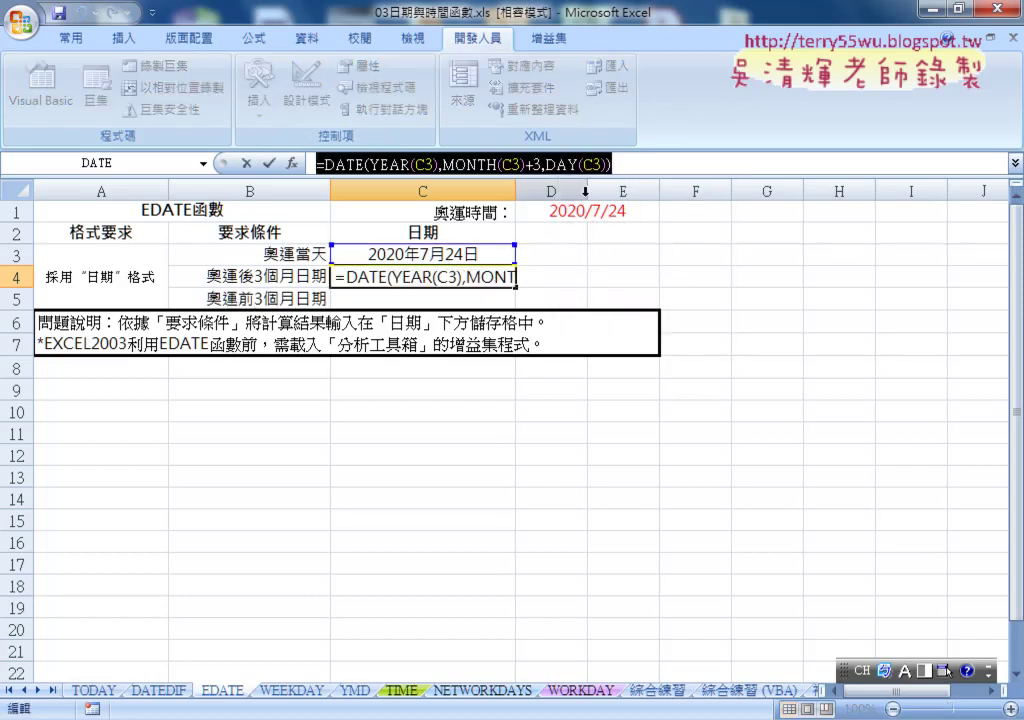
{"action": "right_click", "coordinate": [551, 166]}
{"action": "key", "text": "Escape"}
{"action": "right_click", "coordinate": [553, 167]}
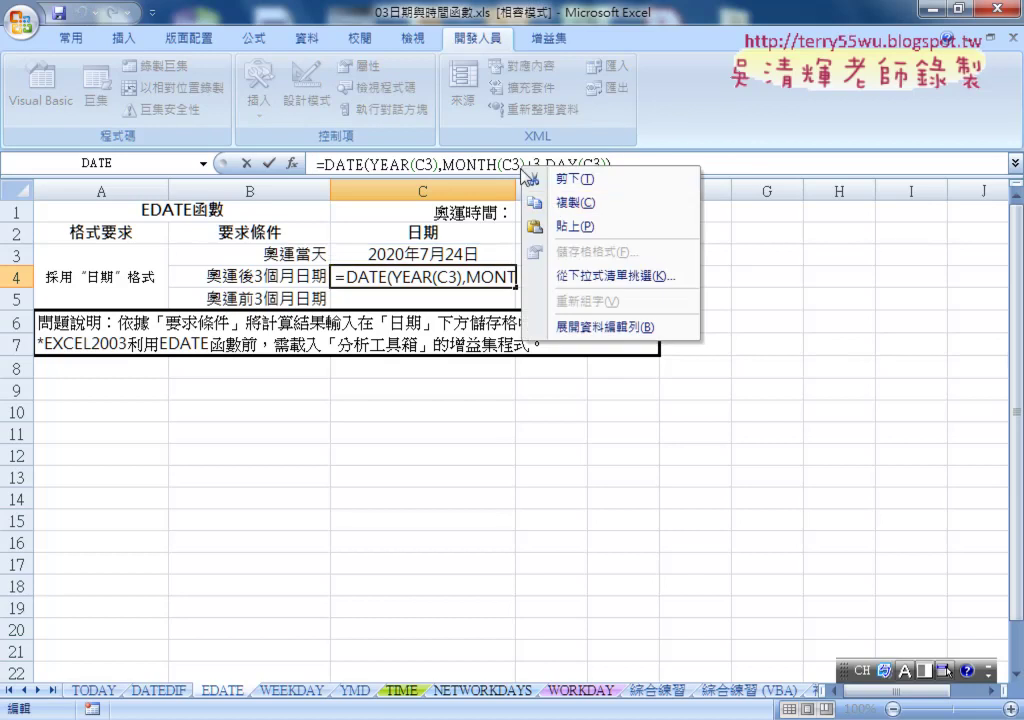
{"action": "key", "text": "Escape"}
{"action": "left_click", "coordinate": [268, 163]}
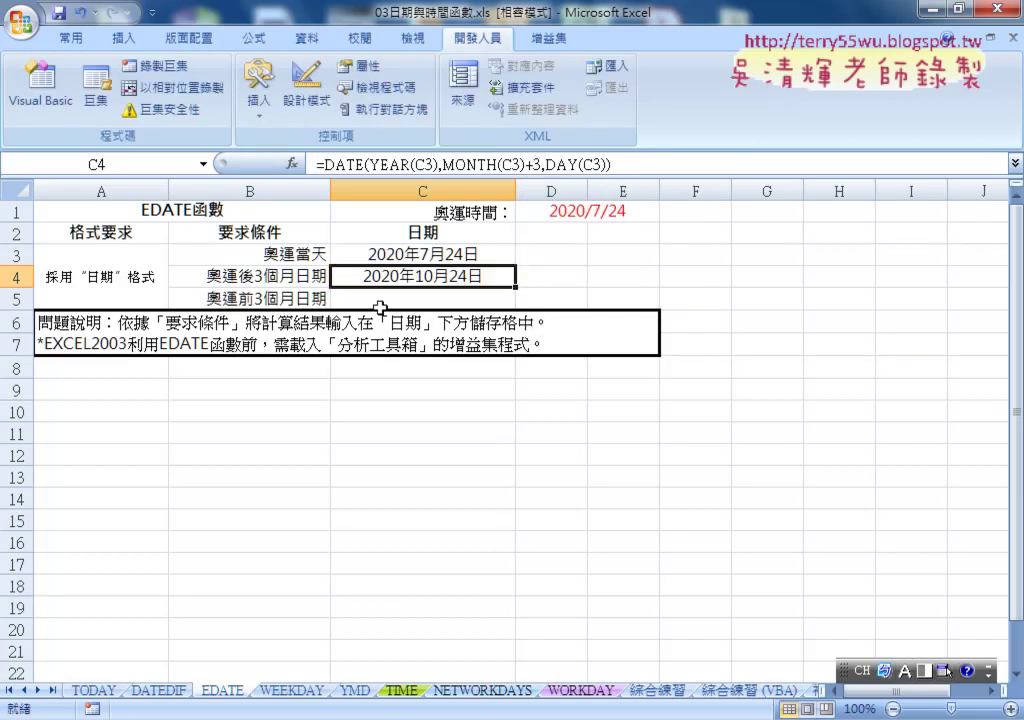
Step: Paste the formula into C5 and change +3 to -3, giving 2020年4月24日
{"action": "left_click", "coordinate": [385, 298]}
{"action": "right_click", "coordinate": [363, 165]}
{"action": "left_click", "coordinate": [400, 222]}
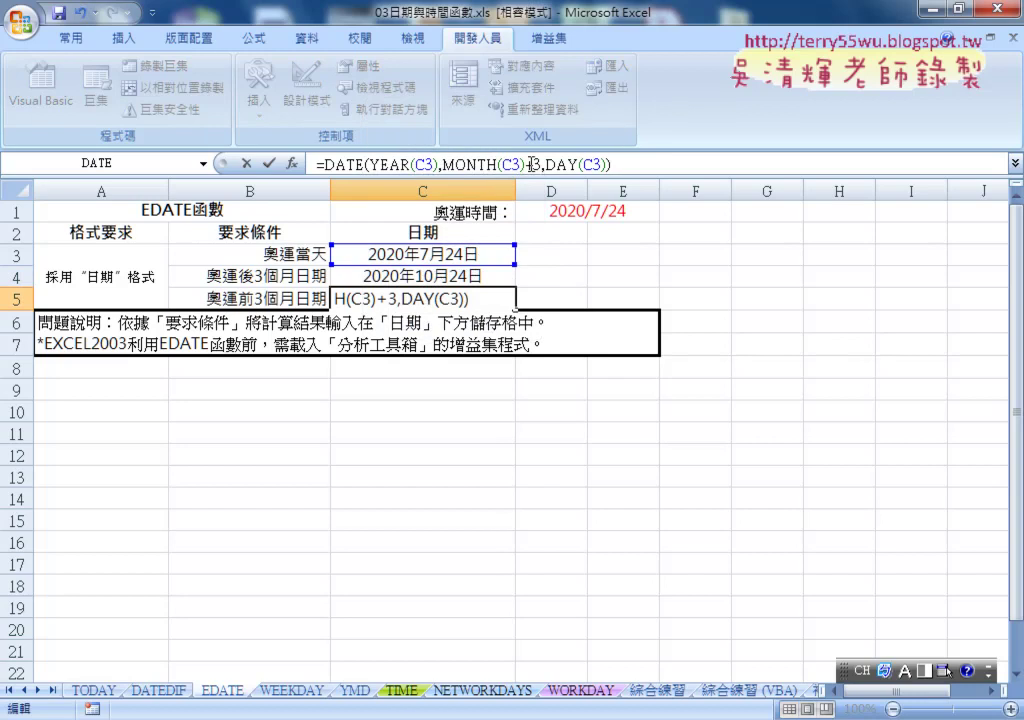
{"action": "left_click_drag", "start_coordinate": [525, 163], "coordinate": [533, 163]}
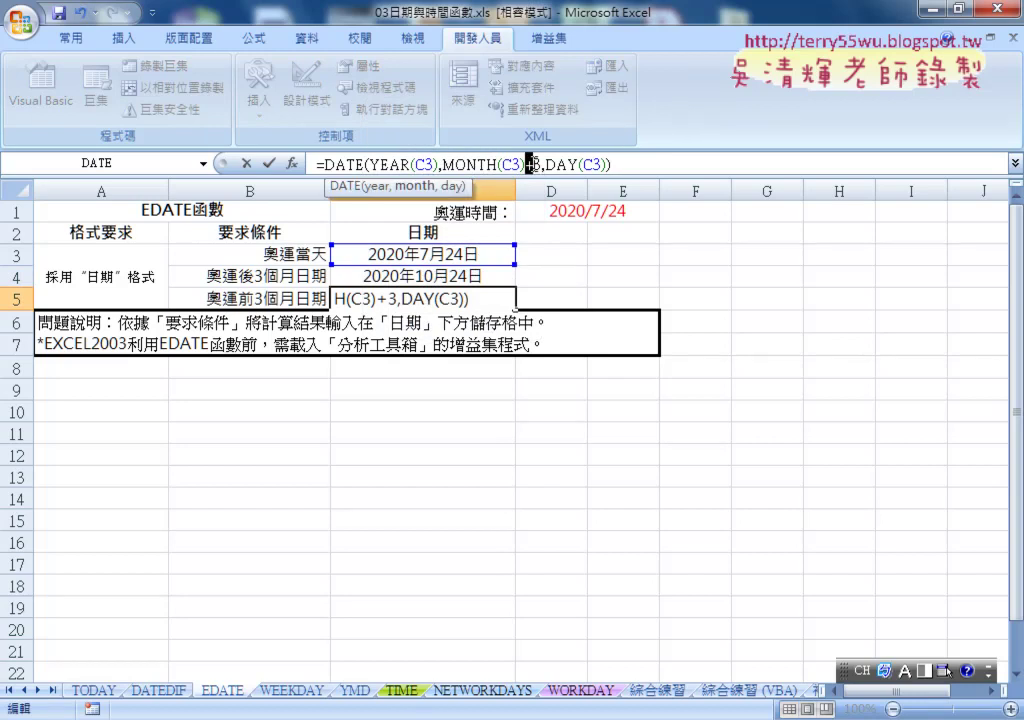
{"action": "type", "text": "-"}
{"action": "key", "text": "Return"}
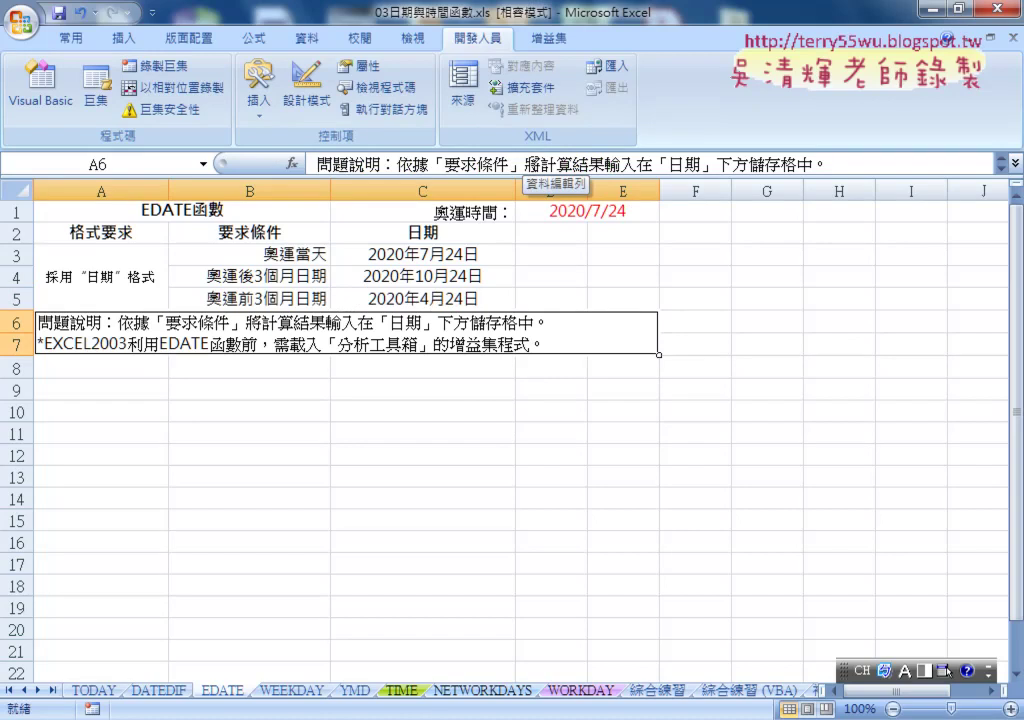
{"action": "left_click", "coordinate": [480, 276]}
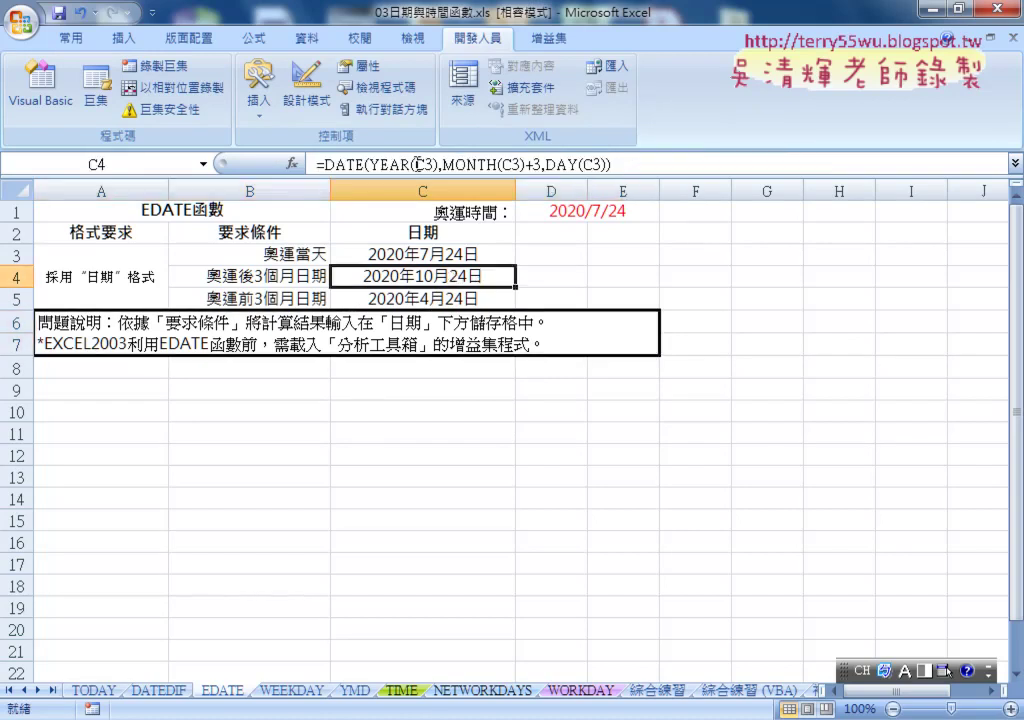
{"action": "left_click", "coordinate": [560, 277]}
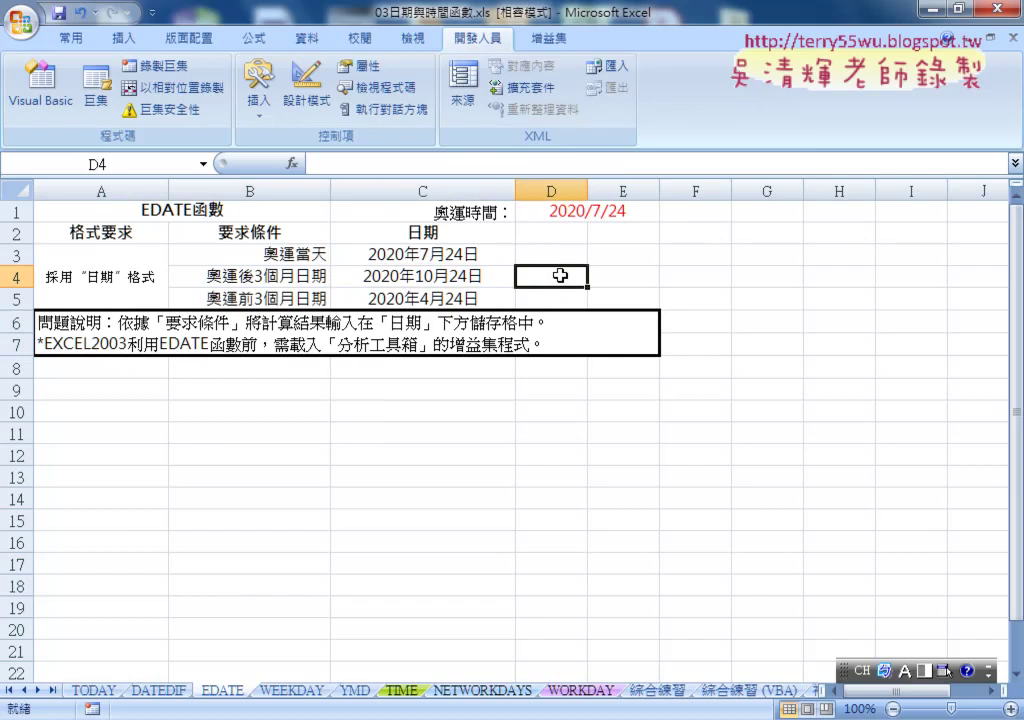
Step: Widen column D and insert the EDATE function into D4 from Date & Time
{"action": "left_click_drag", "start_coordinate": [588, 191], "coordinate": [626, 191]}
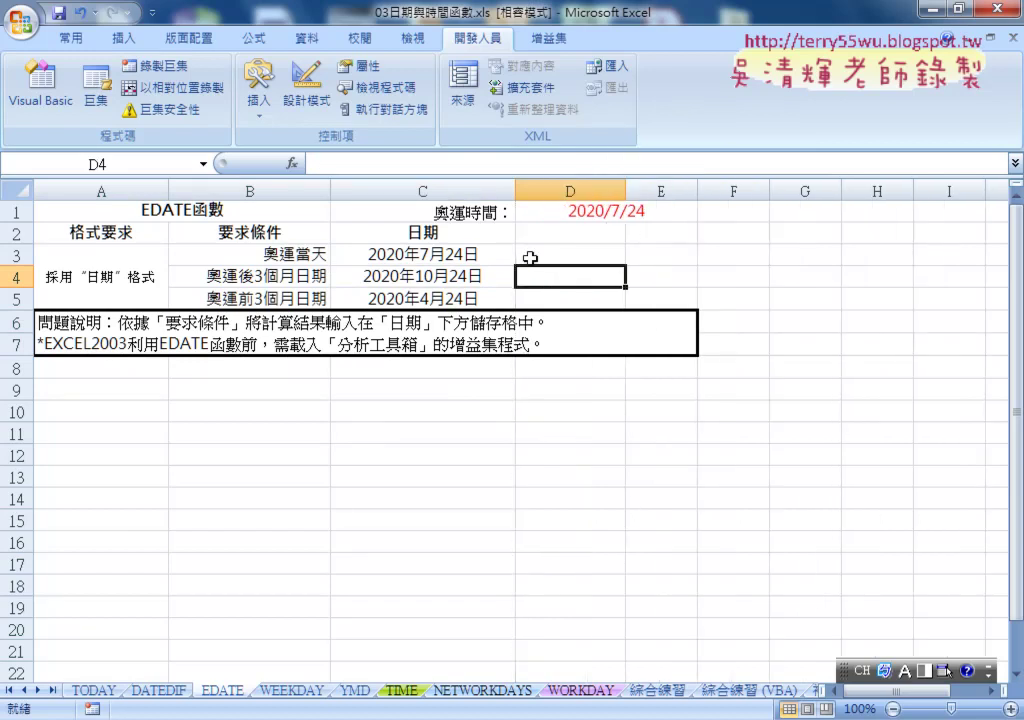
{"action": "left_click", "coordinate": [292, 163]}
{"action": "mouse_move", "coordinate": [430, 280]}
{"action": "left_mouse_down"}
{"action": "mouse_move", "coordinate": [430, 307]}
{"action": "mouse_move", "coordinate": [390, 258]}
{"action": "left_mouse_up"}
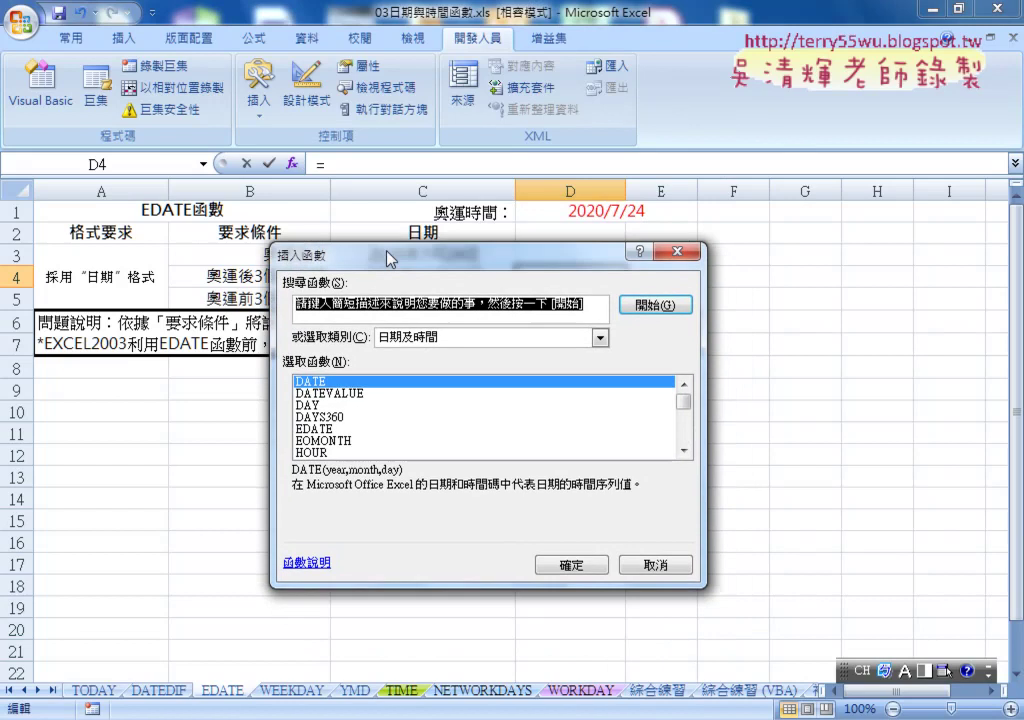
{"action": "left_click", "coordinate": [333, 430]}
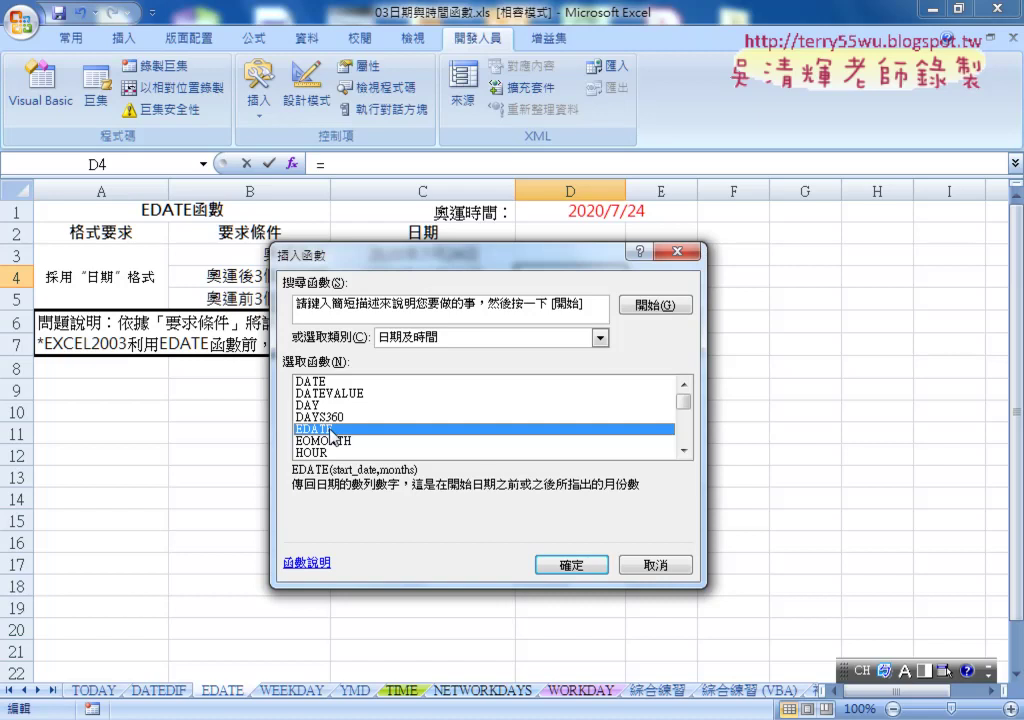
{"action": "double_click", "coordinate": [334, 438]}
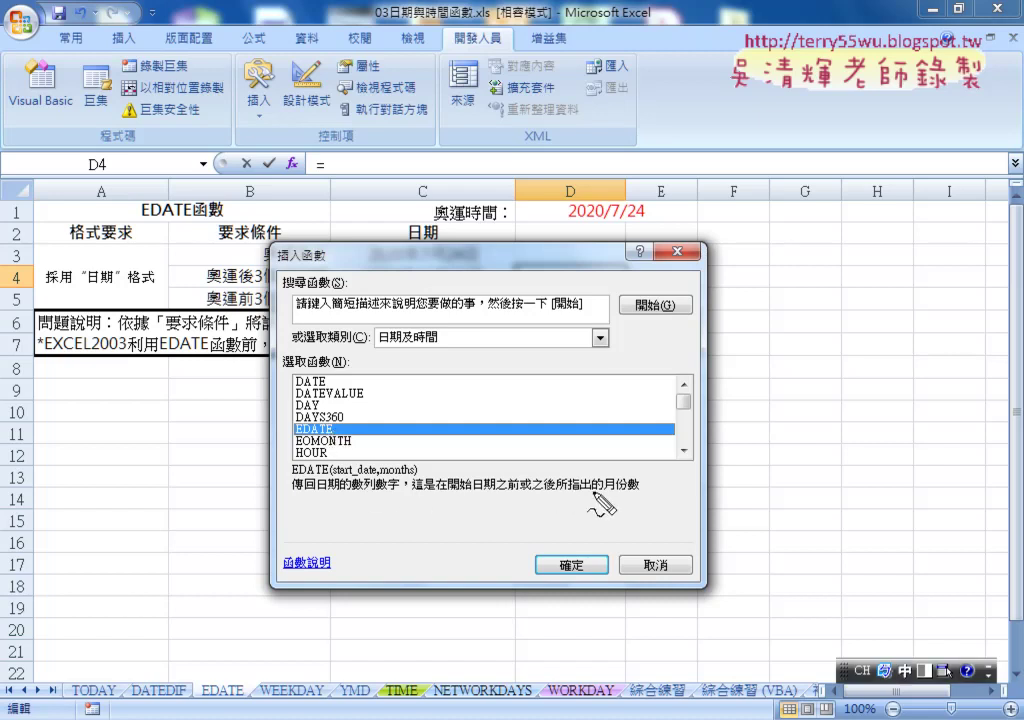
{"action": "left_click_drag", "start_coordinate": [604, 488], "coordinate": [634, 494]}
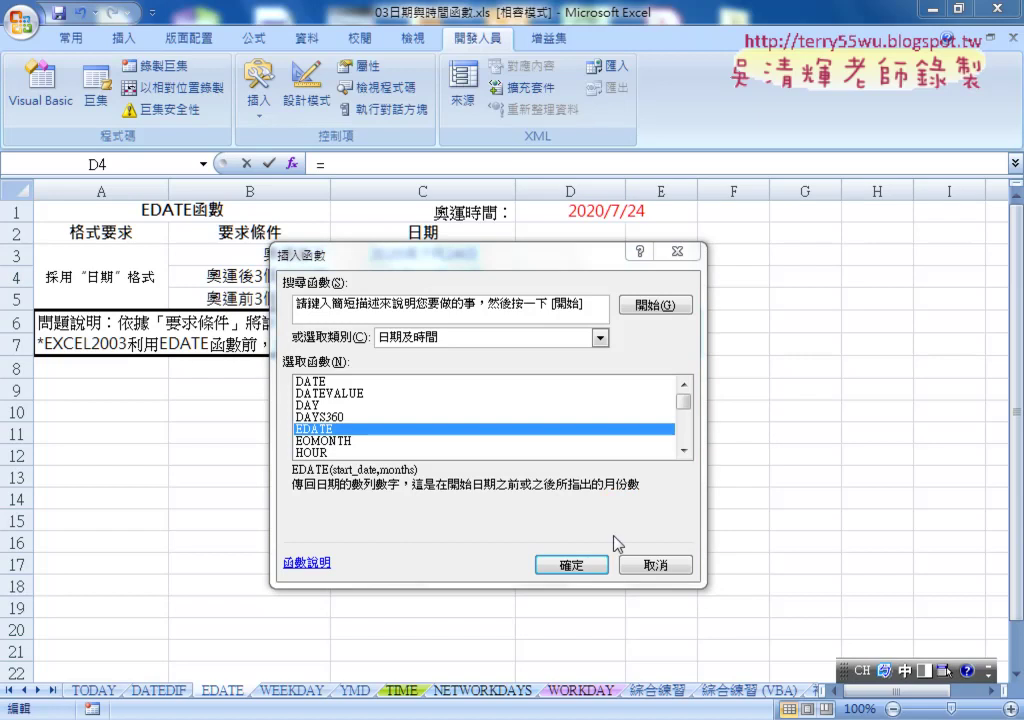
{"action": "left_click", "coordinate": [587, 562]}
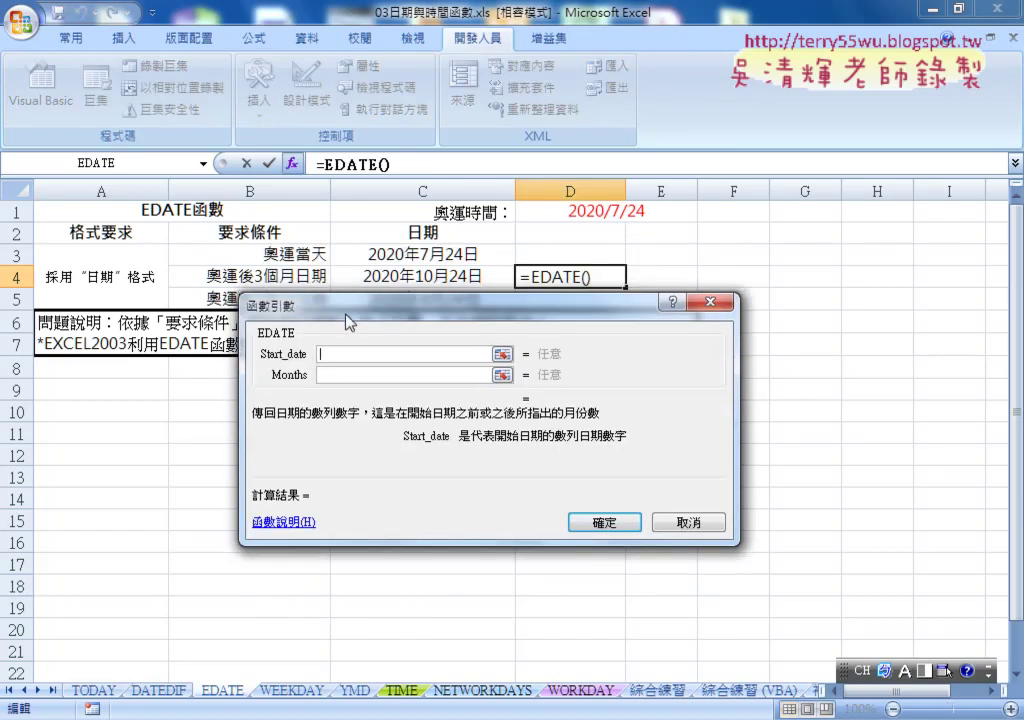
Step: Set EDATE's Start_date to C3 and Months to 3, so D4 shows 44128
{"action": "left_click_drag", "start_coordinate": [350, 318], "coordinate": [363, 350]}
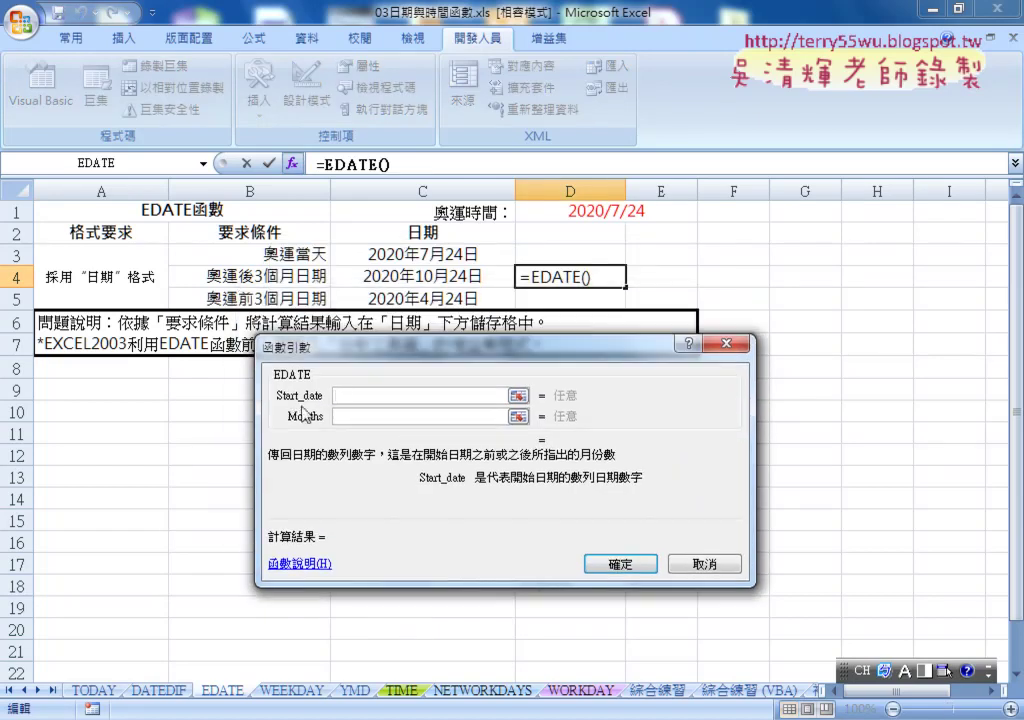
{"action": "left_click", "coordinate": [414, 255]}
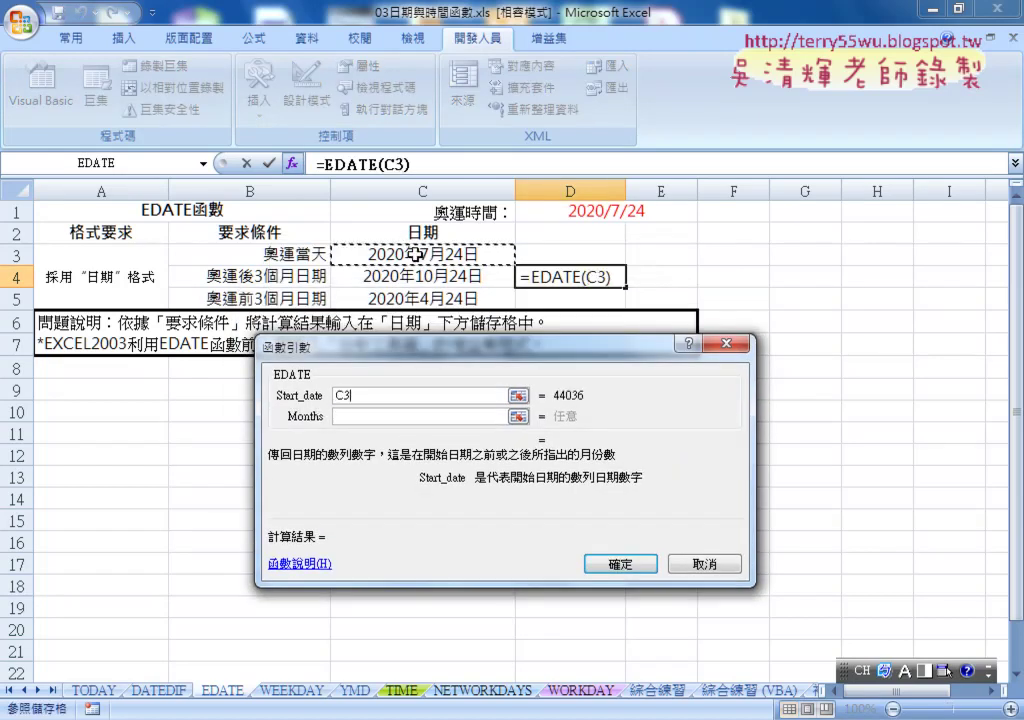
{"action": "left_click", "coordinate": [360, 414]}
{"action": "type", "text": "3"}
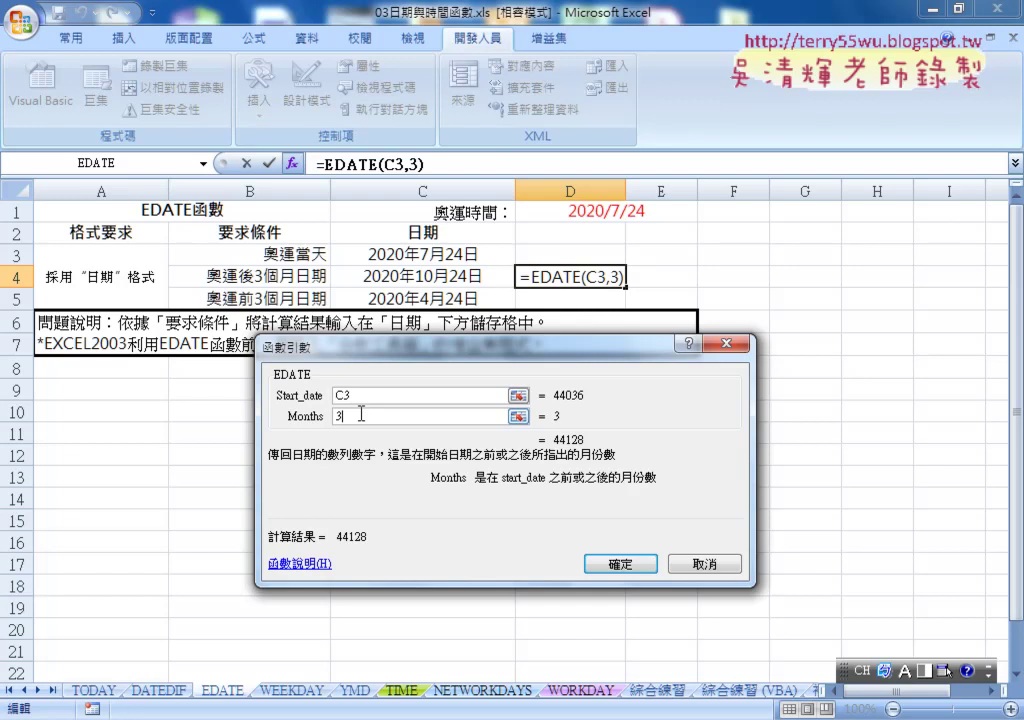
{"action": "left_click", "coordinate": [609, 563]}
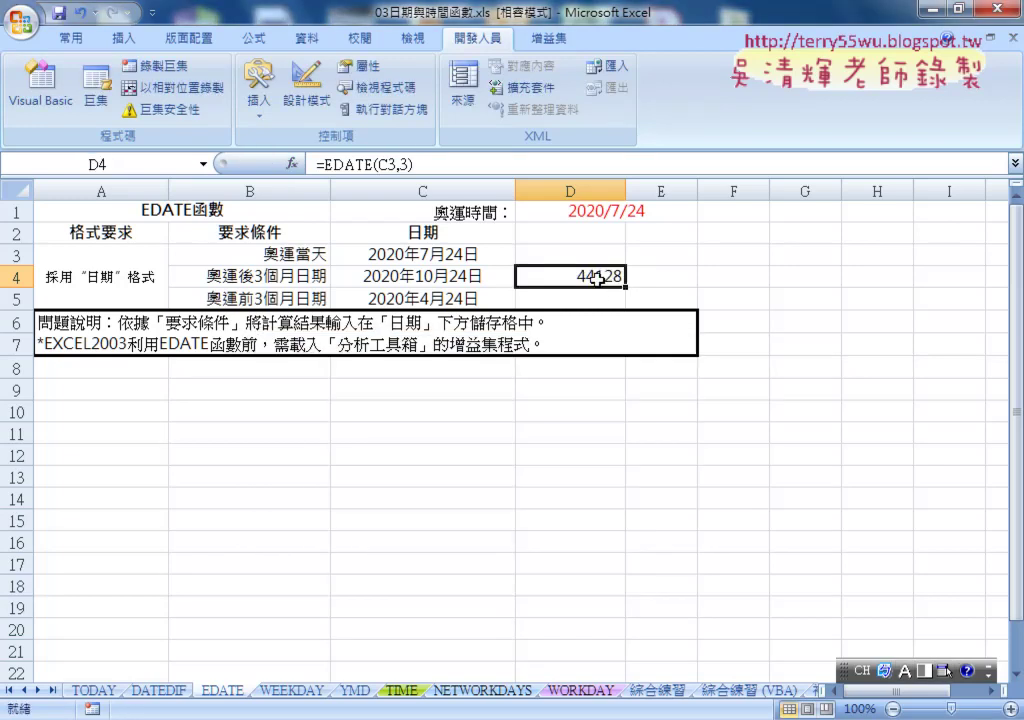
Step: Format D4 with a Date number format so it reads 2020/10/24
{"action": "right_click", "coordinate": [597, 280]}
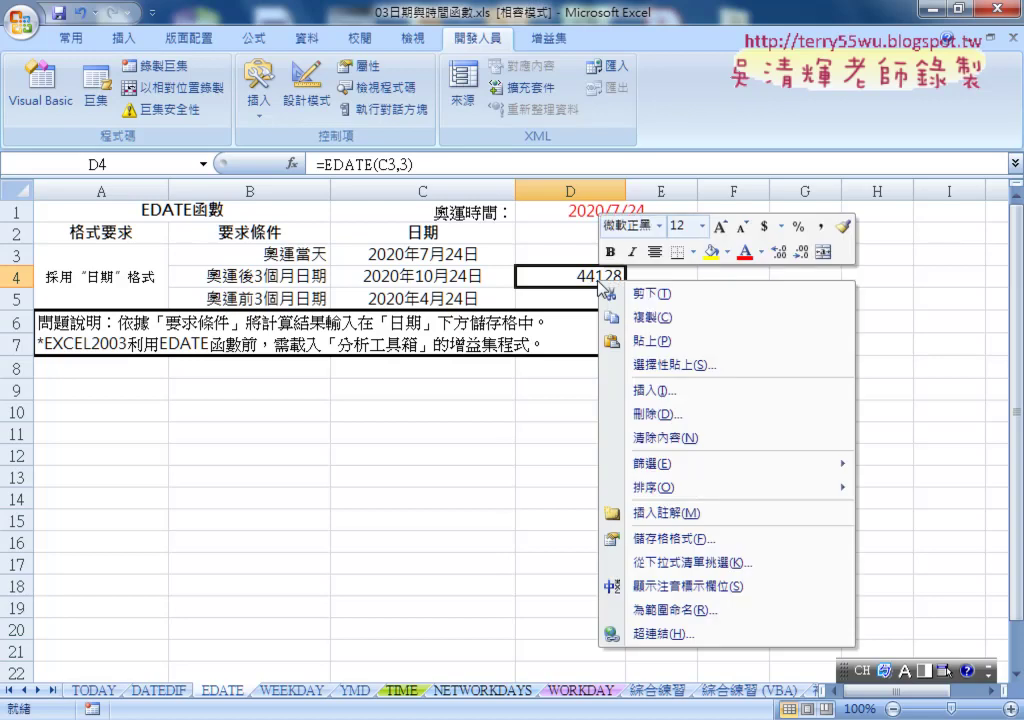
{"action": "left_click", "coordinate": [676, 537]}
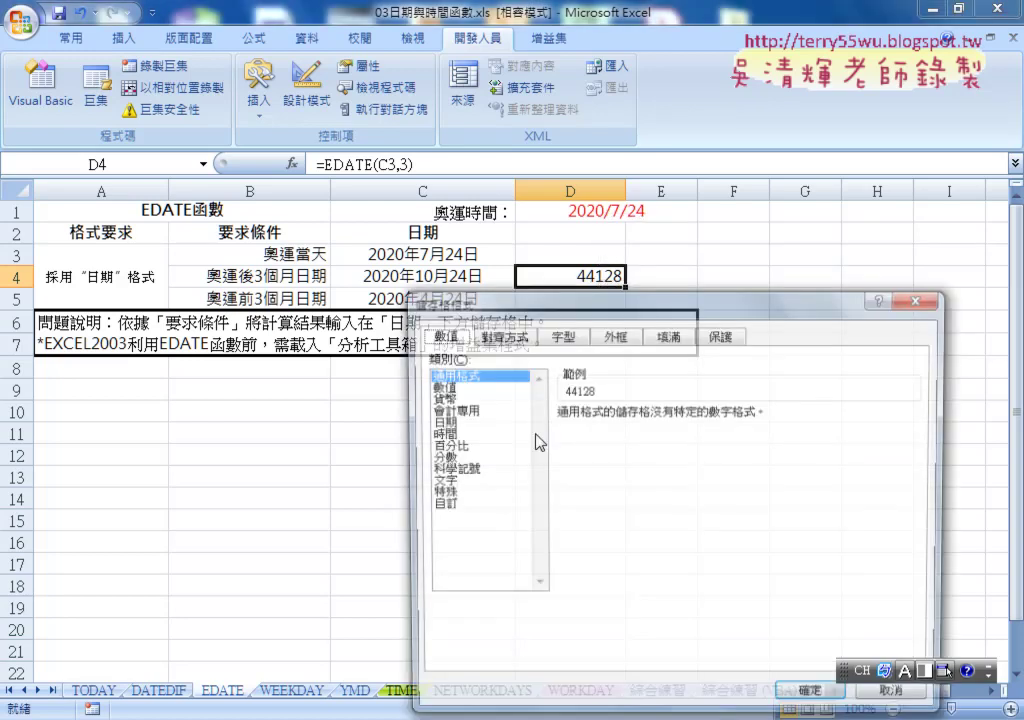
{"action": "left_click", "coordinate": [452, 422]}
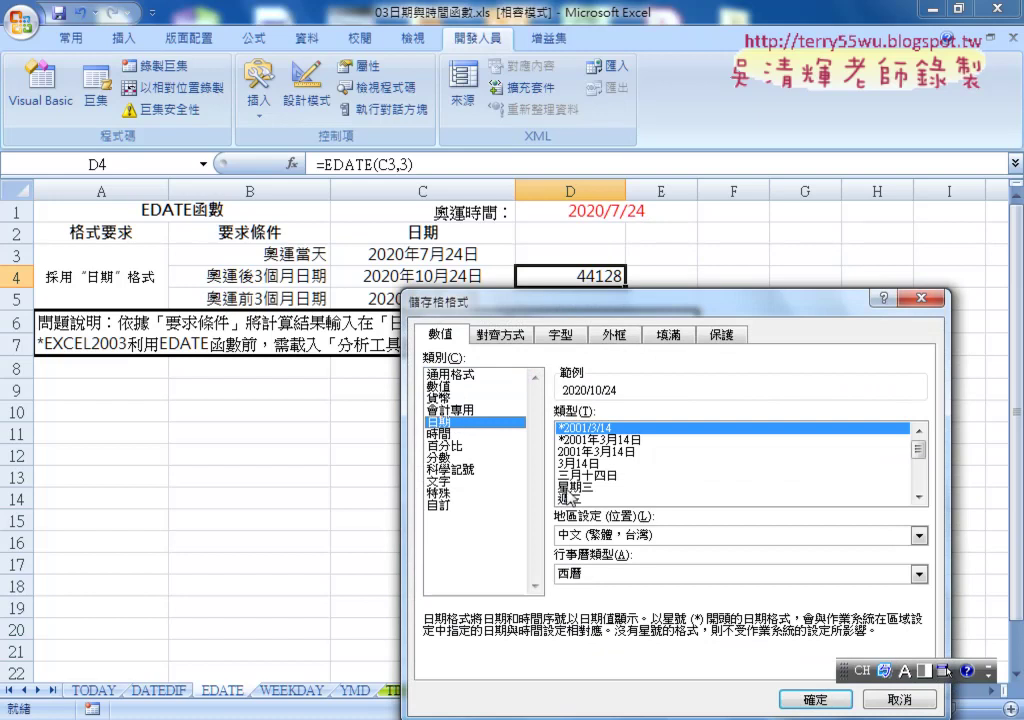
{"action": "left_click", "coordinate": [816, 699]}
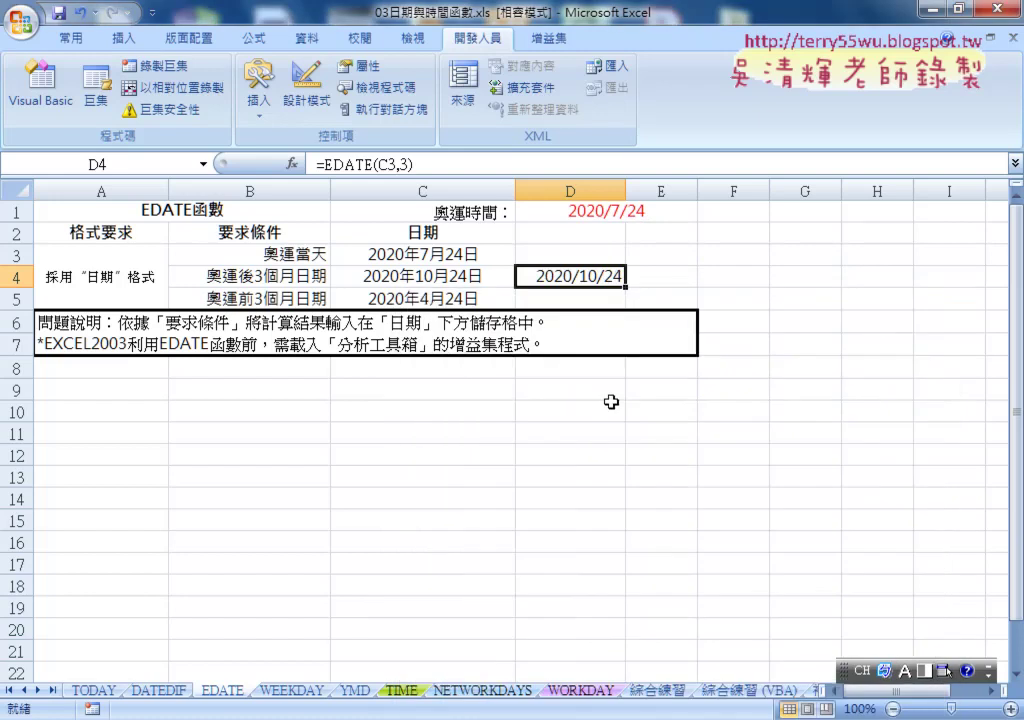
Step: Select D4's =EDATE(C3,3) formula text in the formula bar
{"action": "left_click", "coordinate": [596, 300]}
{"action": "left_click", "coordinate": [530, 273]}
{"action": "left_click_drag", "start_coordinate": [418, 160], "coordinate": [279, 148]}
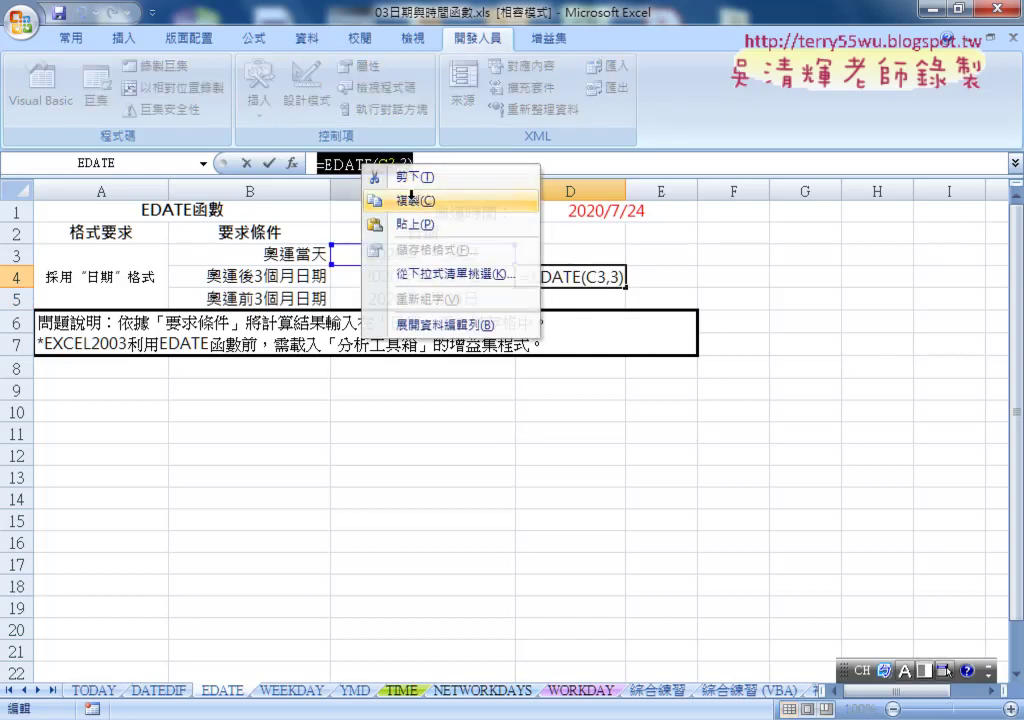
Step: Paste the EDATE formula into D5 and change it to =EDATE(C3,-3)
{"action": "left_click", "coordinate": [405, 200]}
{"action": "left_click", "coordinate": [268, 163]}
{"action": "left_click", "coordinate": [569, 296]}
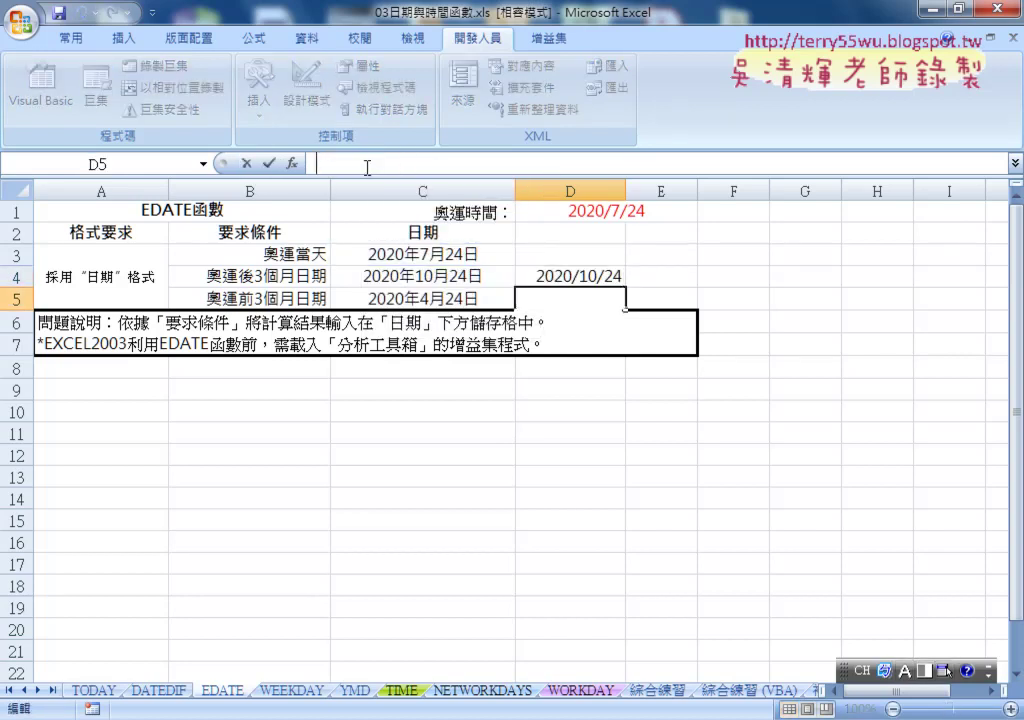
{"action": "right_click", "coordinate": [366, 164]}
{"action": "left_click", "coordinate": [422, 228]}
{"action": "left_click", "coordinate": [401, 164]}
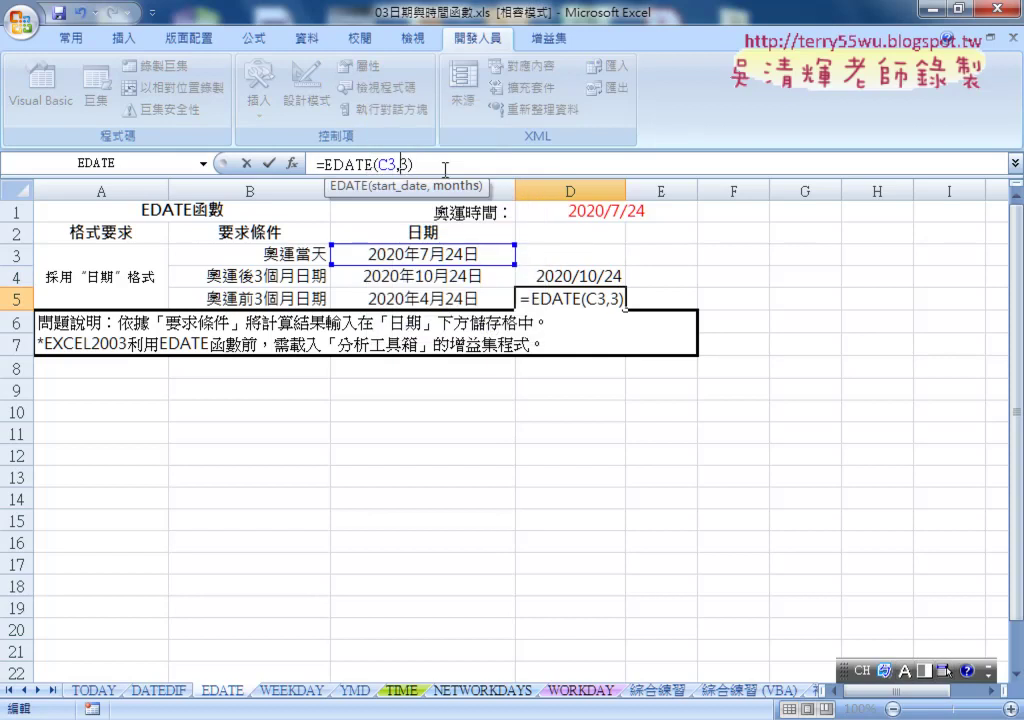
{"action": "type", "text": "-"}
{"action": "left_click", "coordinate": [268, 163]}
Step: Format D5 as a date showing 2020/4/24, then switch to the 綜合練習 sheet
{"action": "right_click", "coordinate": [597, 300]}
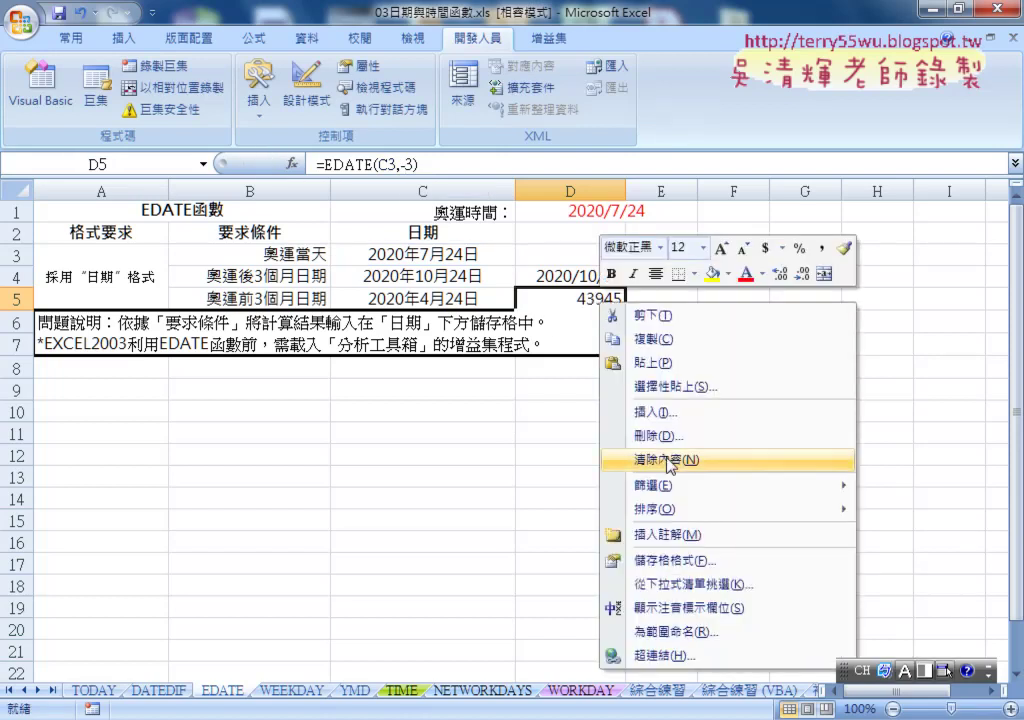
{"action": "left_click", "coordinate": [660, 557]}
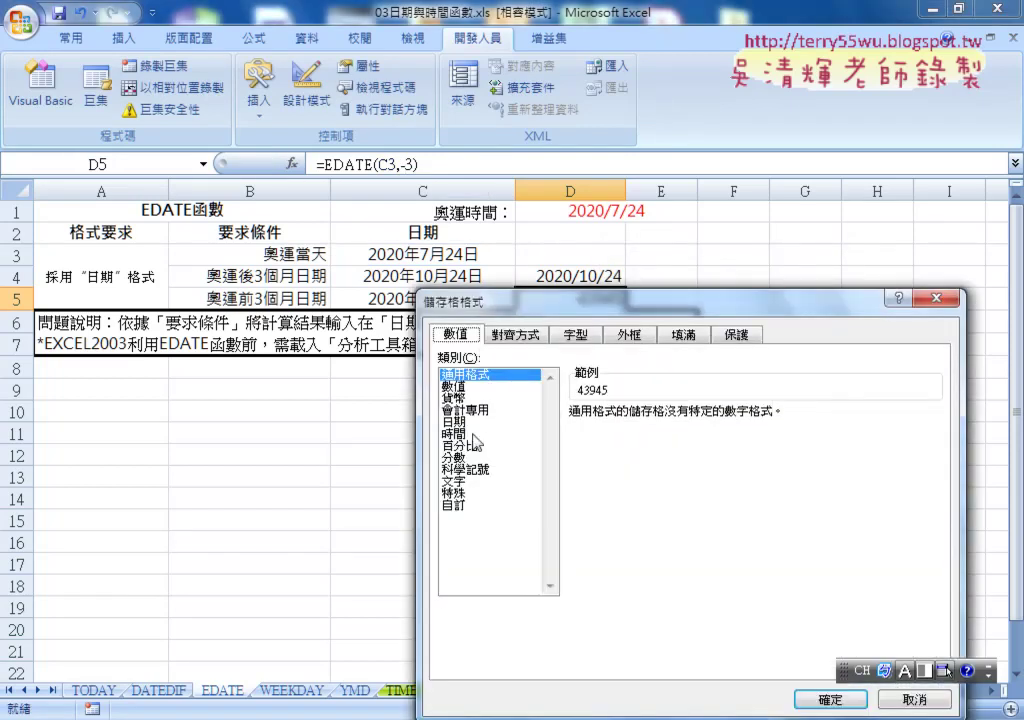
{"action": "left_click", "coordinate": [468, 422]}
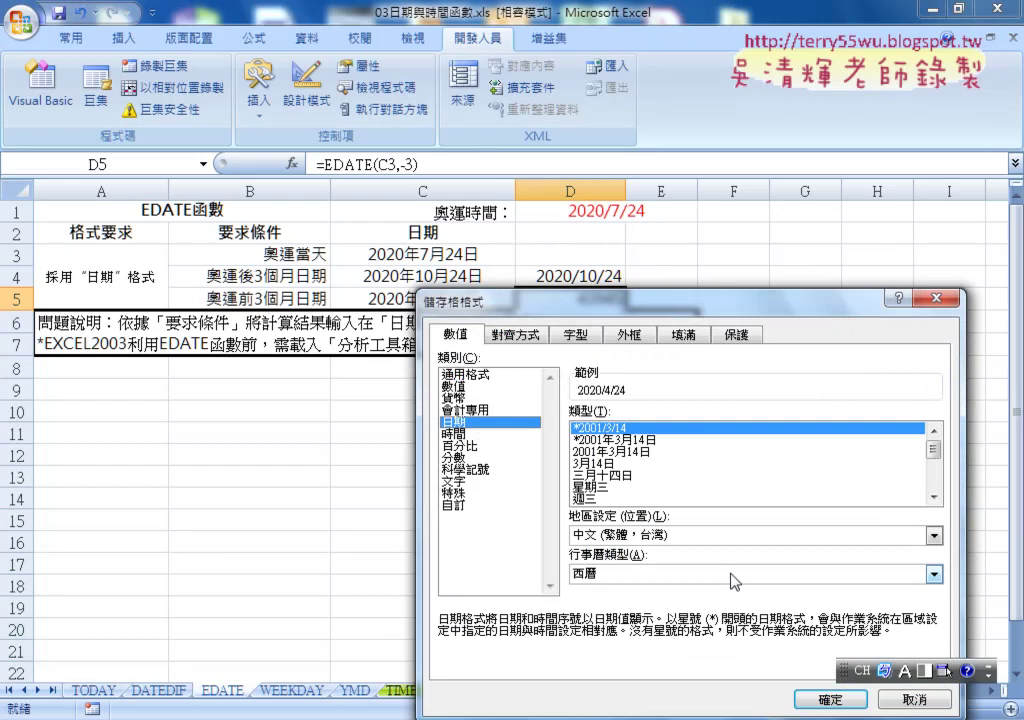
{"action": "left_click", "coordinate": [829, 699]}
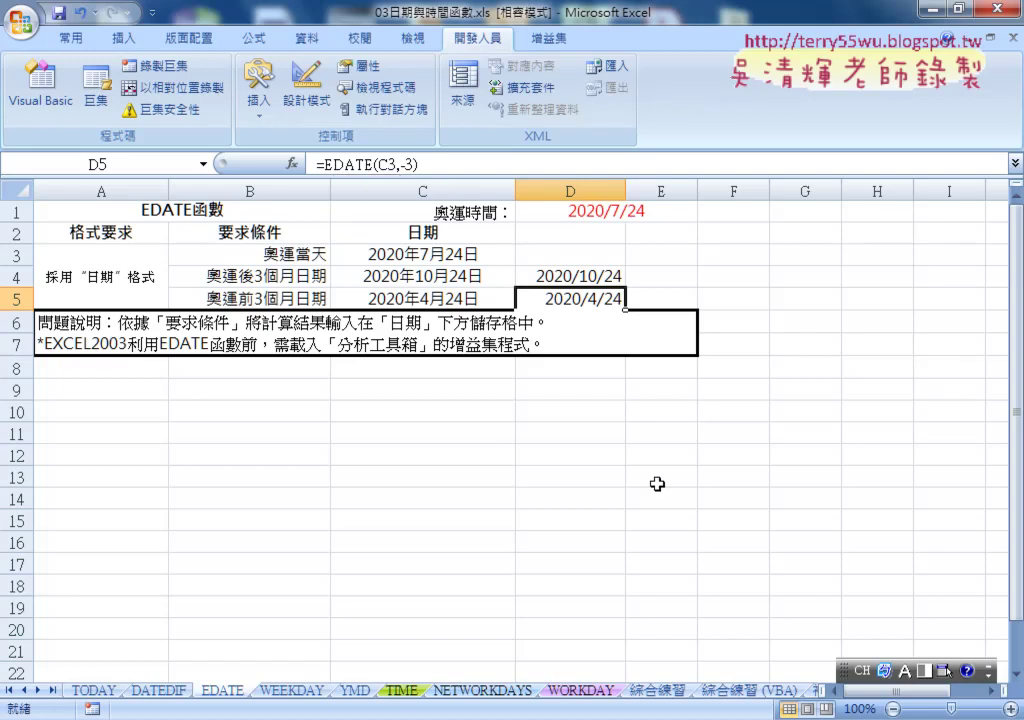
{"action": "left_click", "coordinate": [658, 690]}
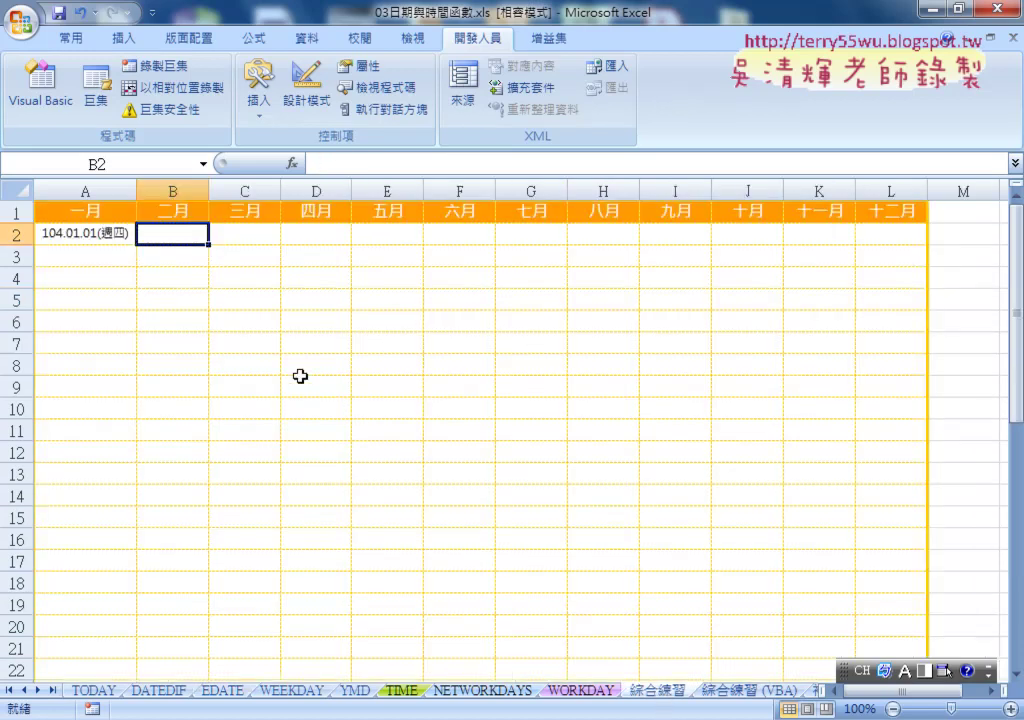
Step: Enter =EDATE(A2,1) in B2 through the EDATE function dialog, giving 104.02.01 for February
{"action": "left_click", "coordinate": [80, 232]}
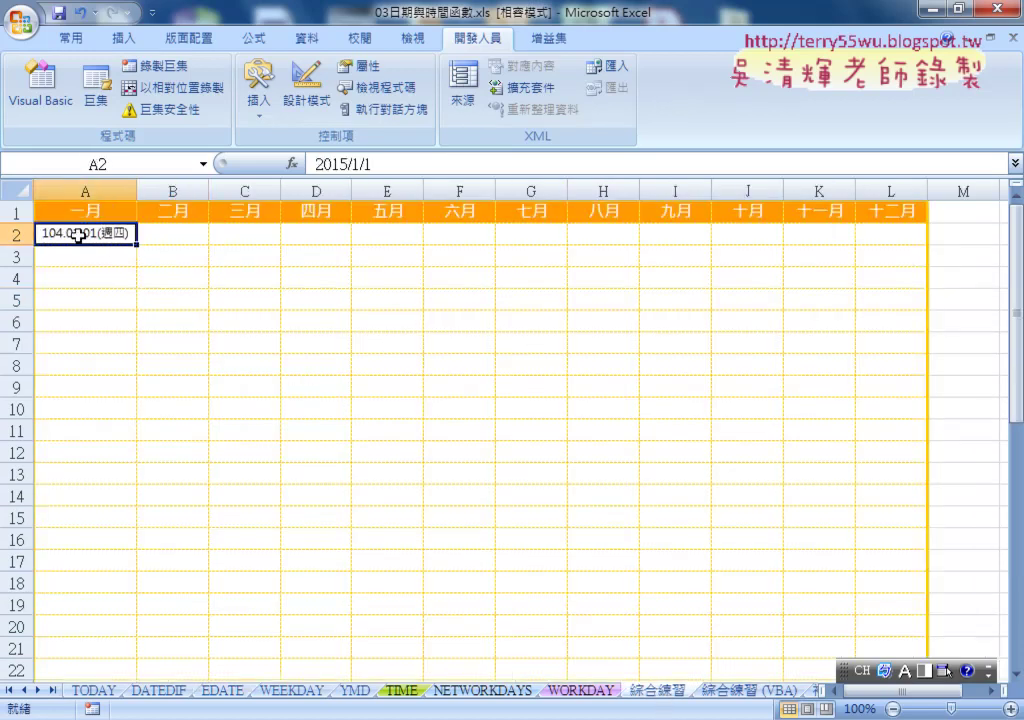
{"action": "left_click", "coordinate": [166, 234]}
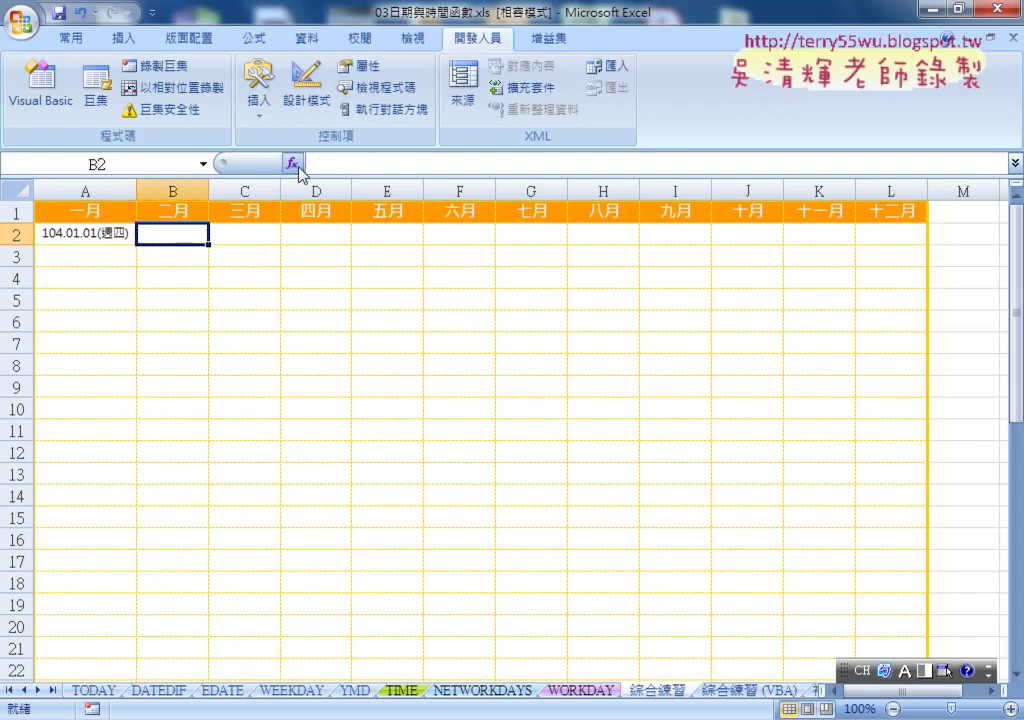
{"action": "left_click", "coordinate": [292, 163]}
{"action": "double_click", "coordinate": [335, 474]}
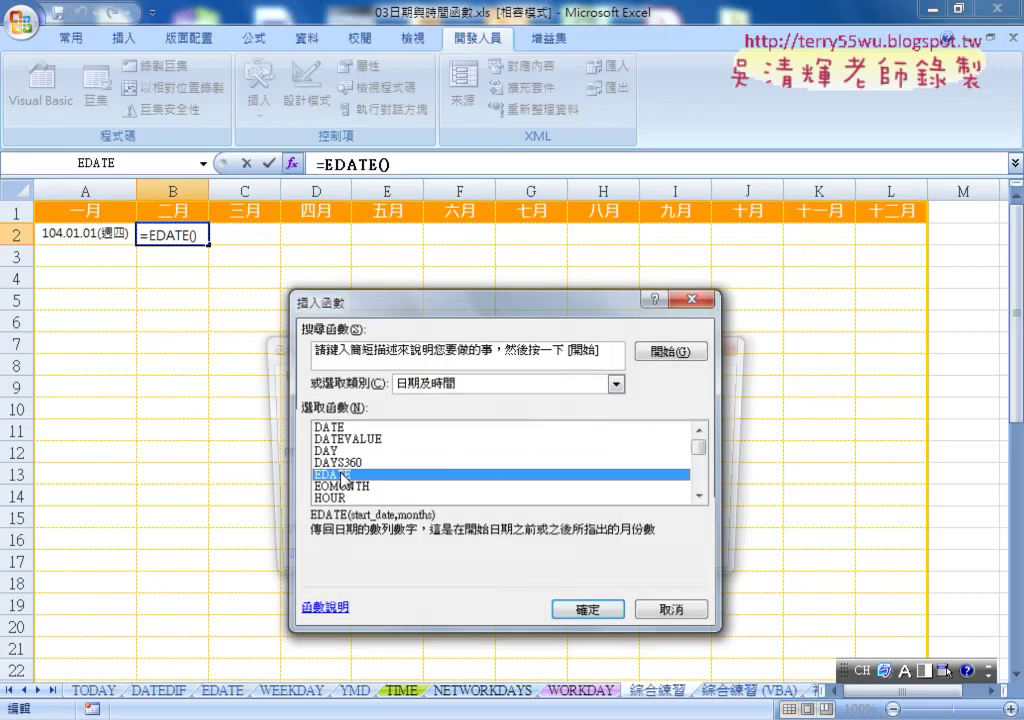
{"action": "left_click", "coordinate": [80, 233]}
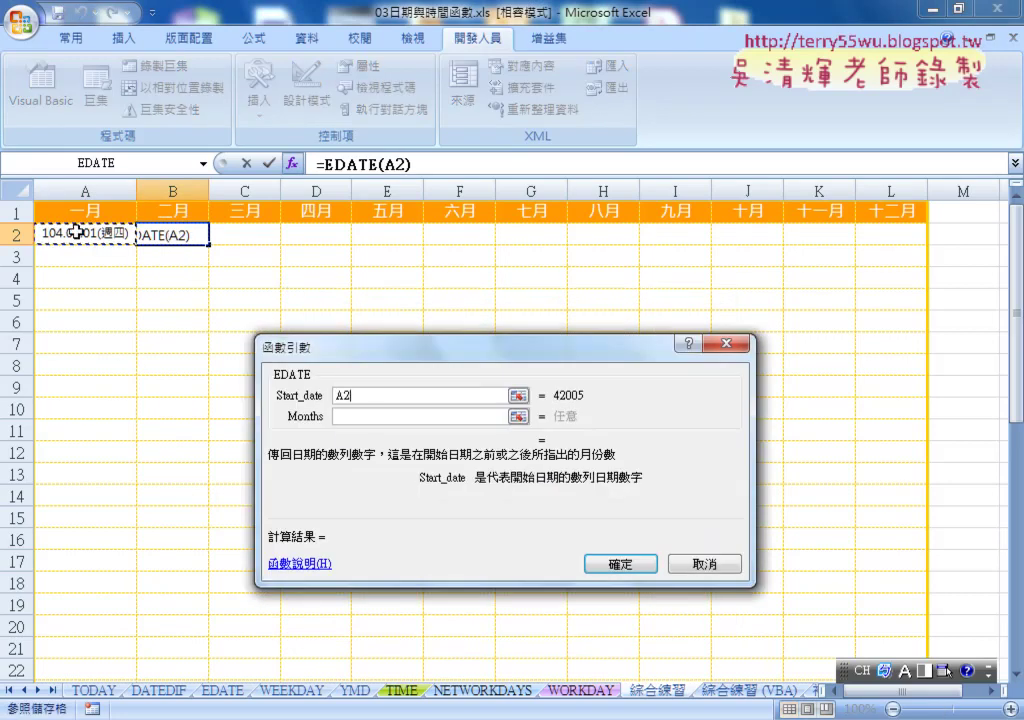
{"action": "left_click", "coordinate": [348, 418]}
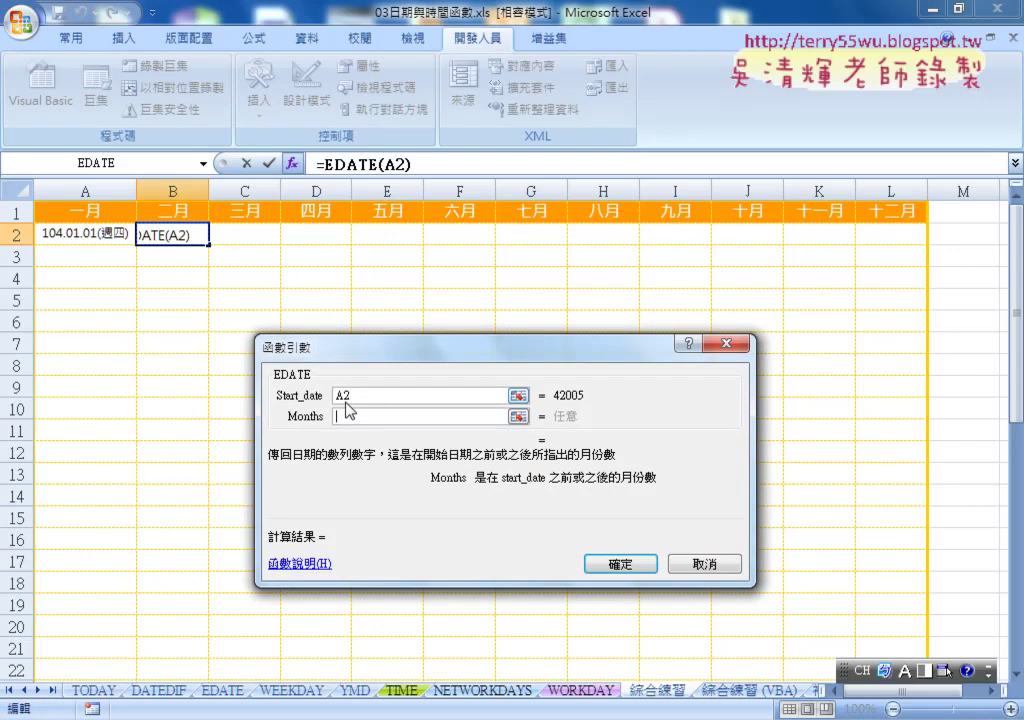
{"action": "type", "text": "1"}
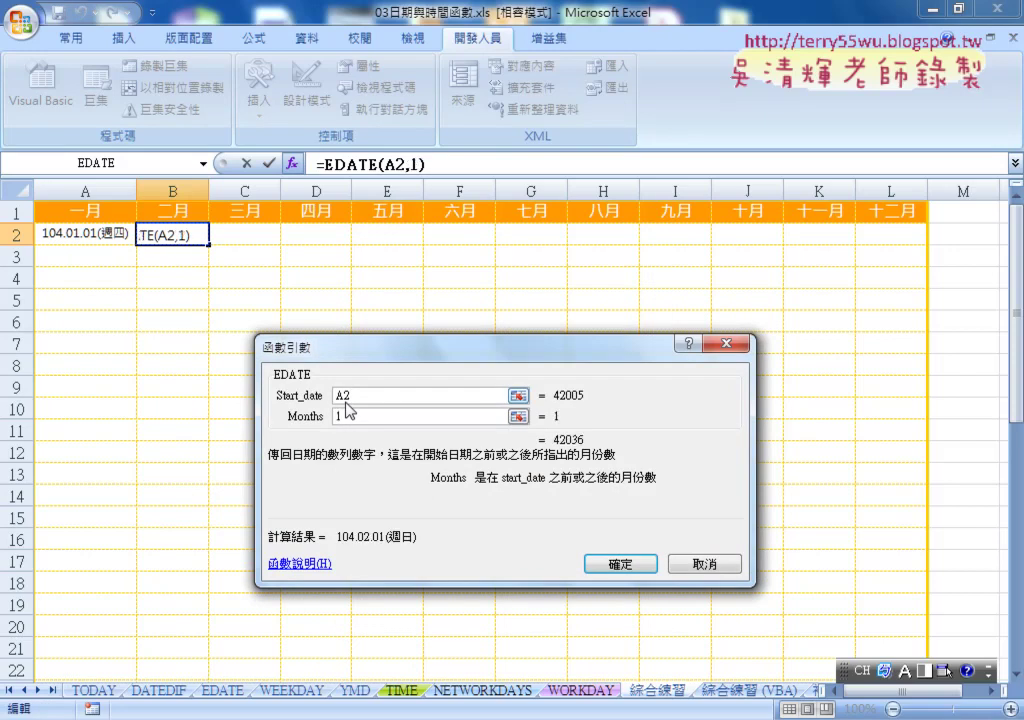
{"action": "left_click", "coordinate": [612, 563]}
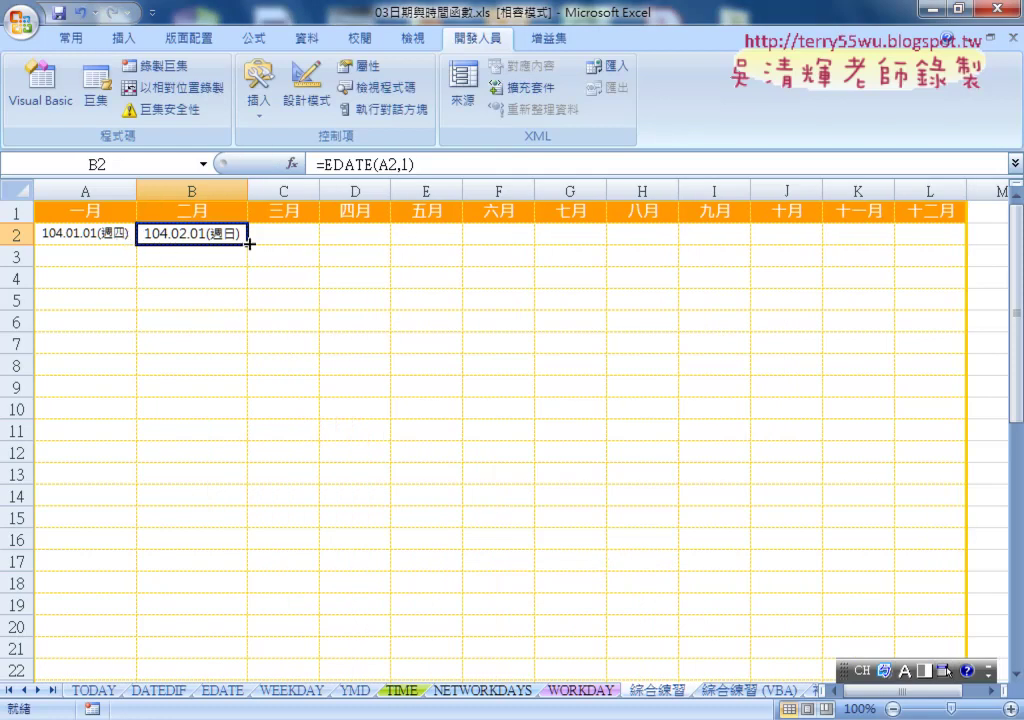
Step: Fill B2's EDATE formula across to L2 and AutoFit columns C through L
{"action": "mouse_move", "coordinate": [247, 244]}
{"action": "left_mouse_down"}
{"action": "mouse_move", "coordinate": [901, 264]}
{"action": "mouse_move", "coordinate": [946, 251]}
{"action": "left_mouse_up"}
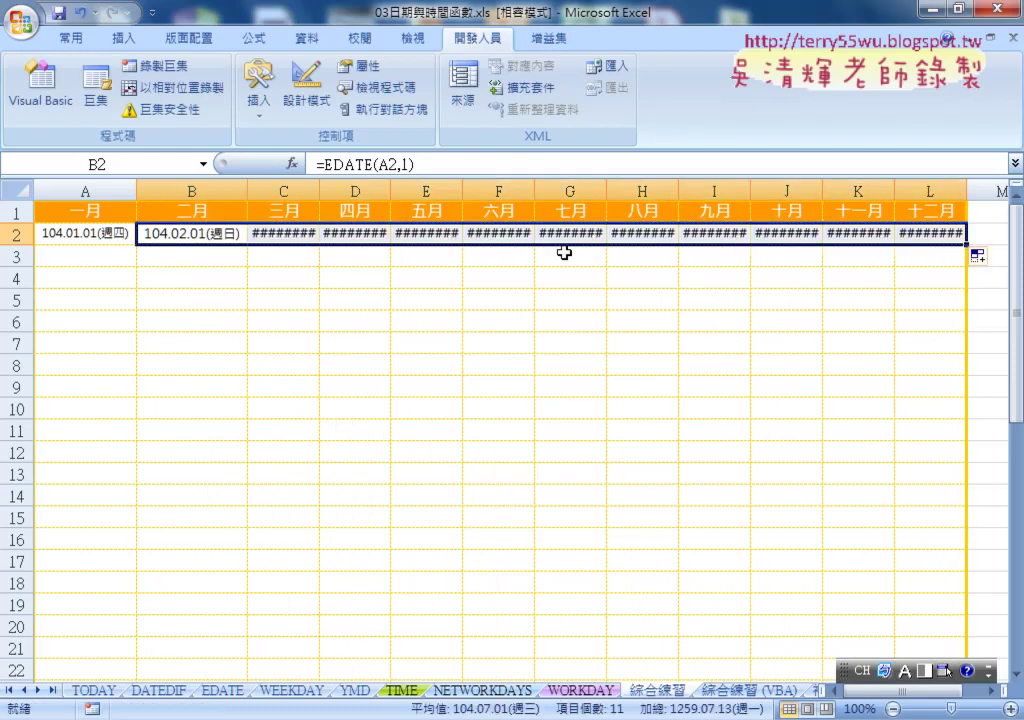
{"action": "left_click_drag", "start_coordinate": [313, 190], "coordinate": [921, 190]}
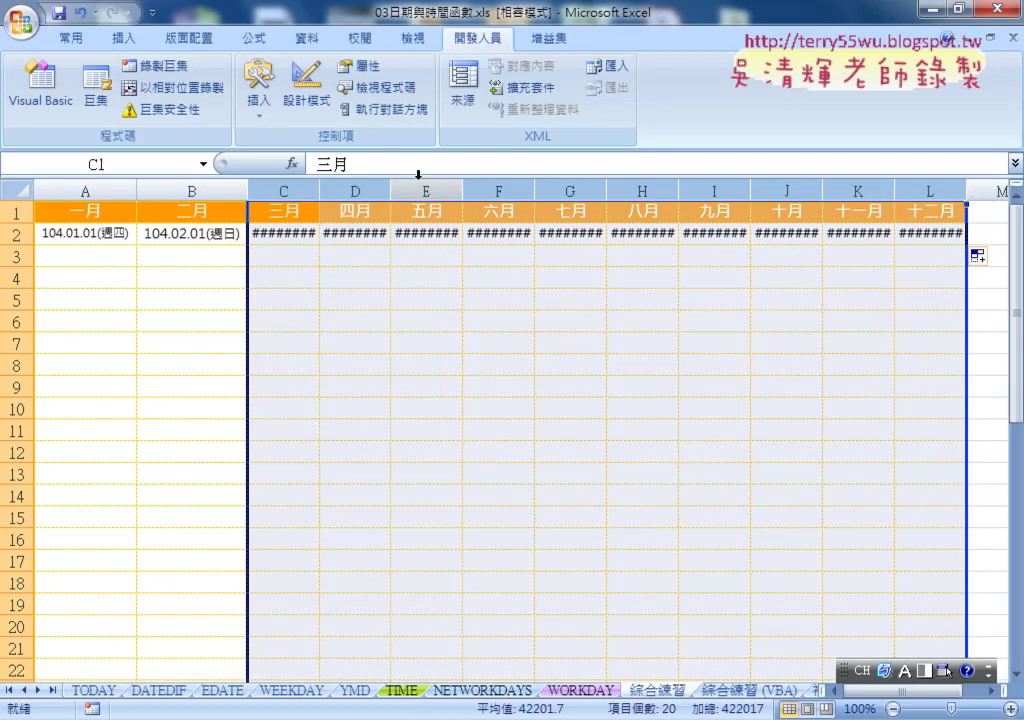
{"action": "double_click", "coordinate": [320, 190]}
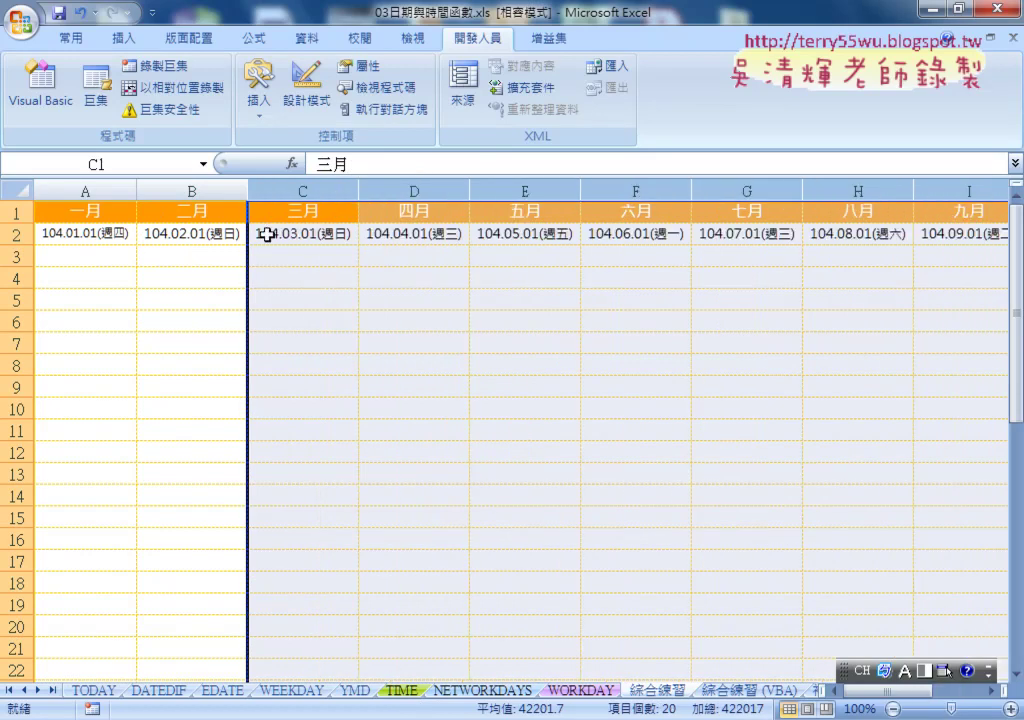
Step: Check the month-start dates across row 2, review B2's formula, then select A3
{"action": "scroll", "coordinate": [880, 600], "scroll_direction": "right", "scroll_amount": 3}
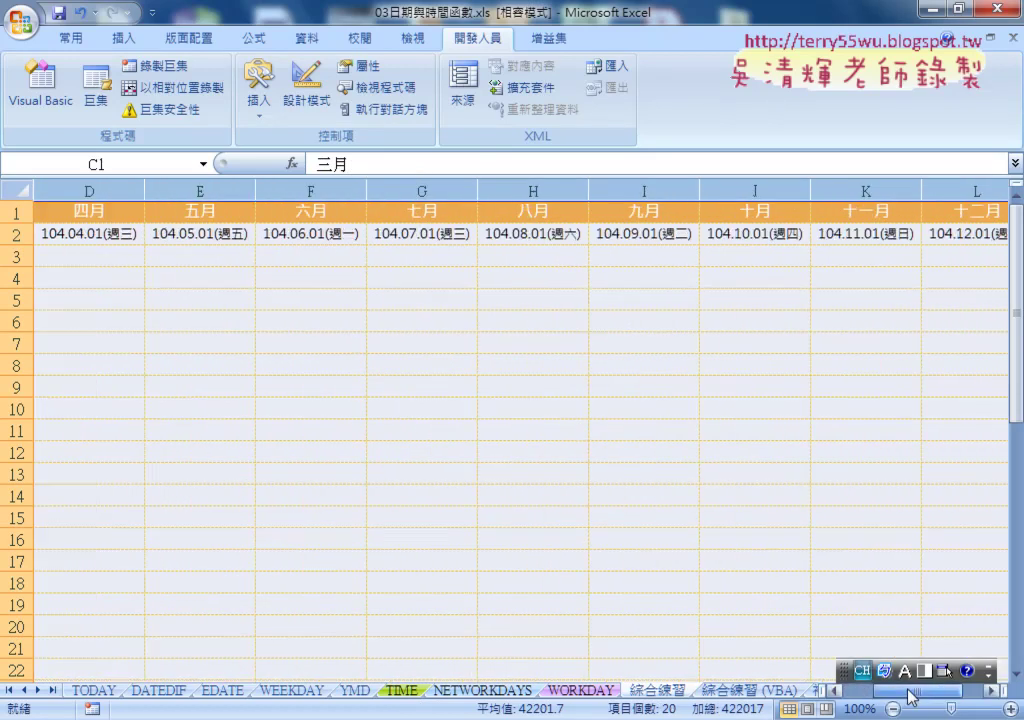
{"action": "scroll", "coordinate": [900, 570], "scroll_direction": "right", "scroll_amount": 1}
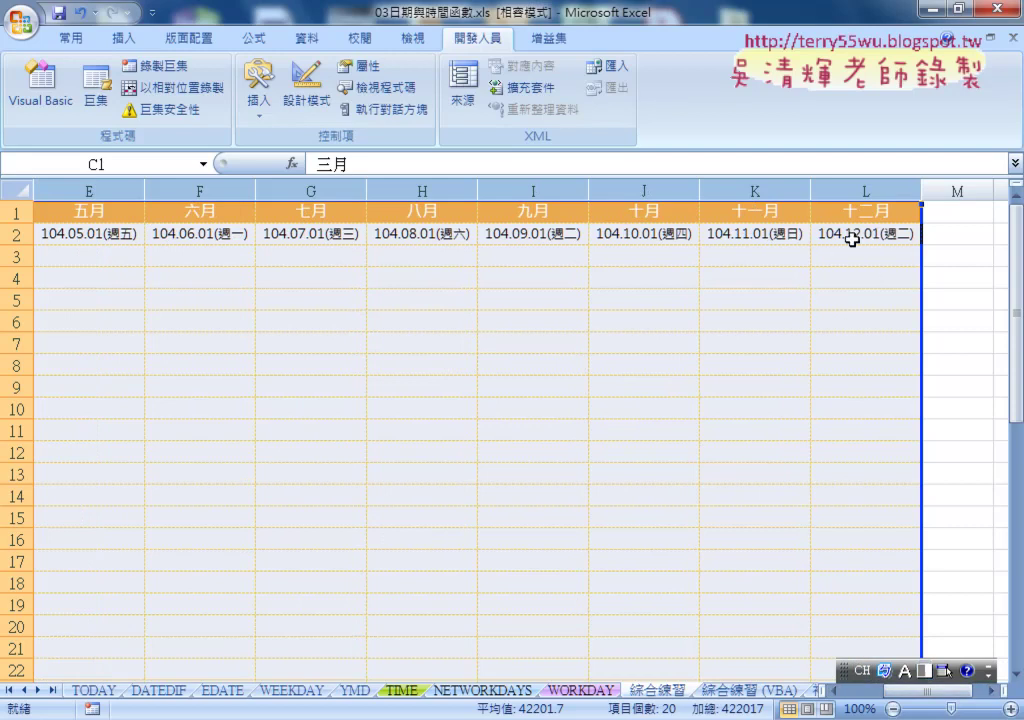
{"action": "left_click_drag", "start_coordinate": [945, 700], "coordinate": [885, 700]}
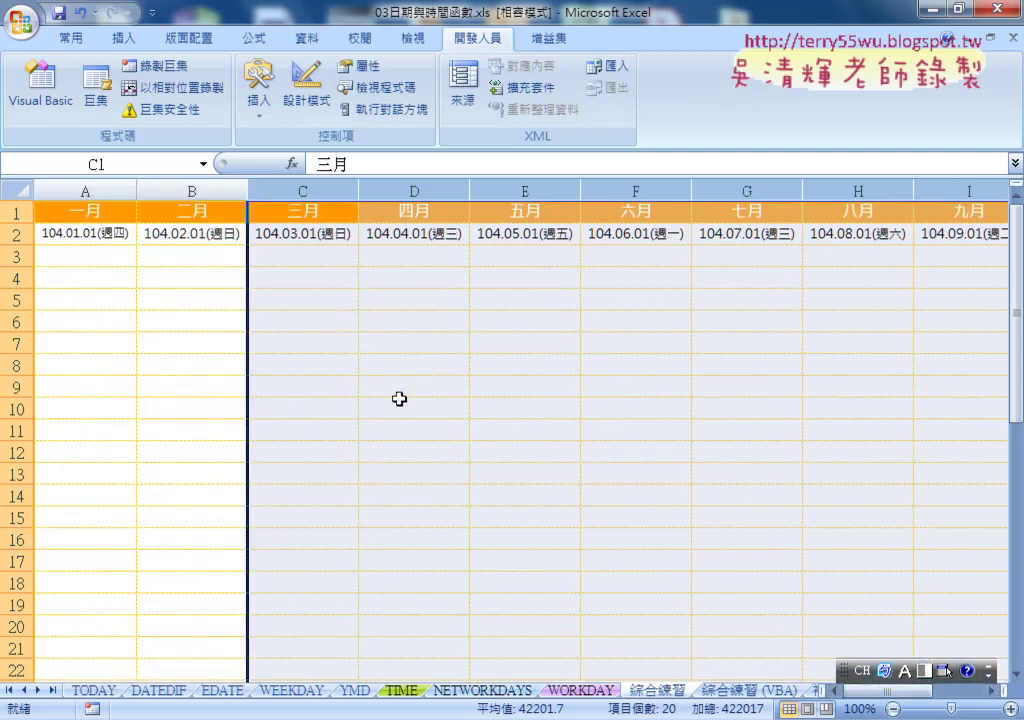
{"action": "left_click", "coordinate": [194, 232]}
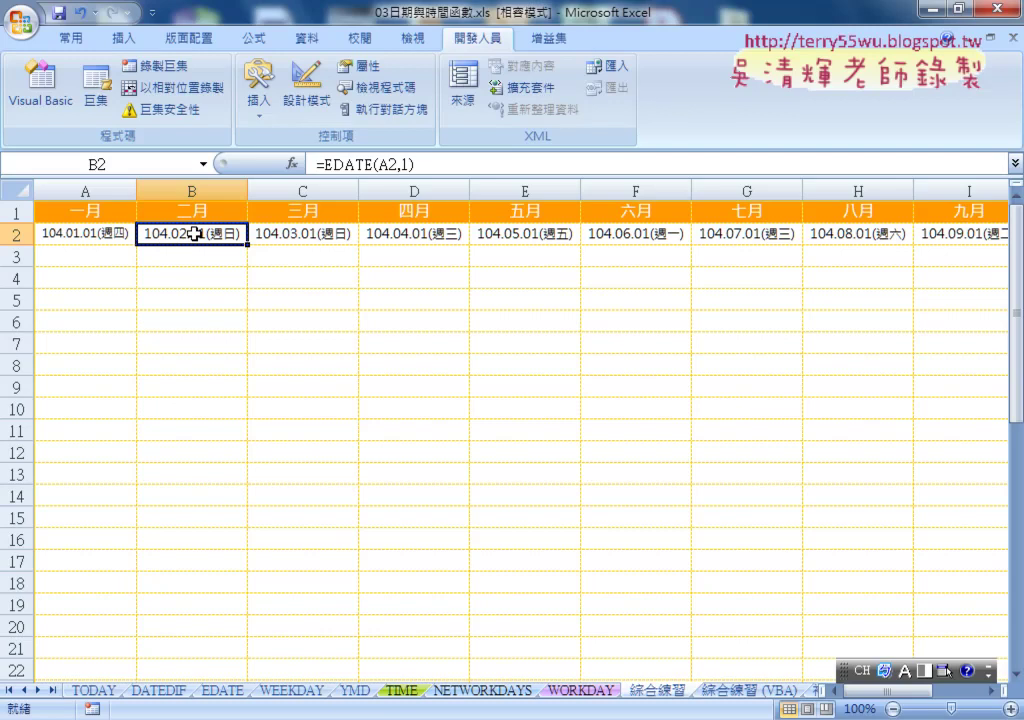
{"action": "left_click", "coordinate": [90, 258]}
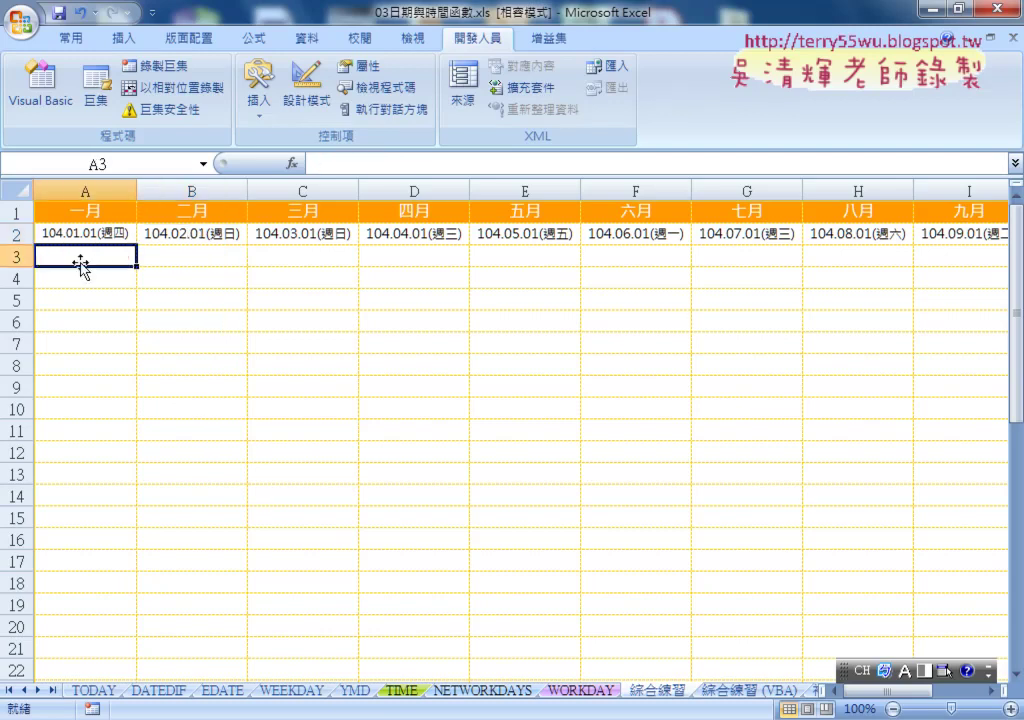
Step: Enter =A2+1 in A3, fill it down to row 32, and copy the day formulas across to column L
{"action": "left_click", "coordinate": [334, 165]}
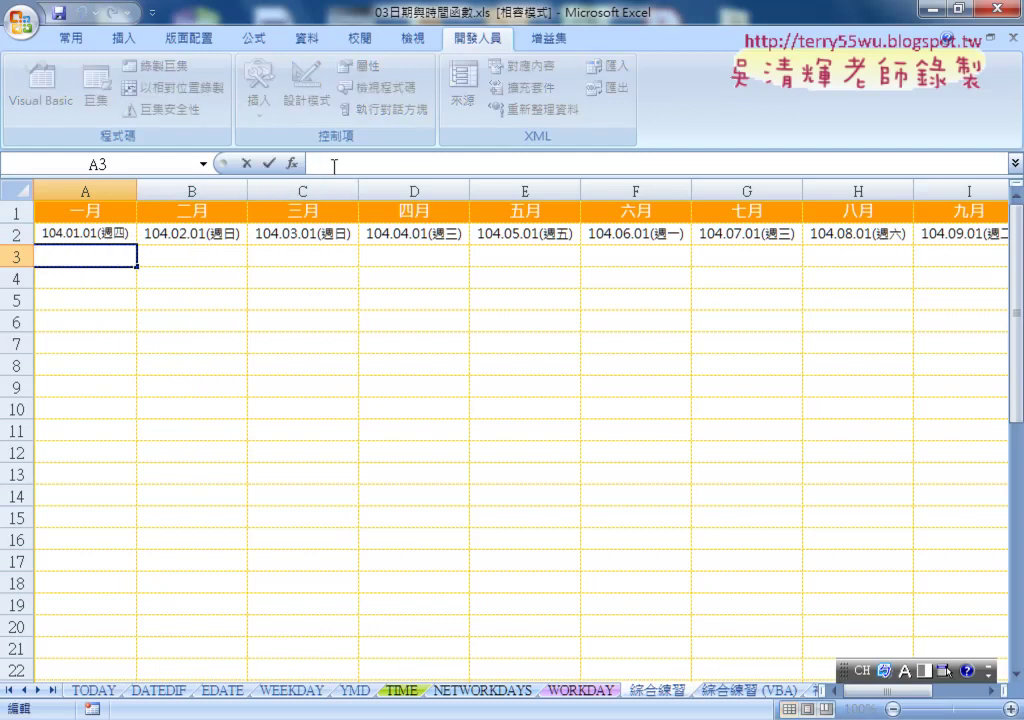
{"action": "type", "text": "="}
{"action": "left_click", "coordinate": [105, 233]}
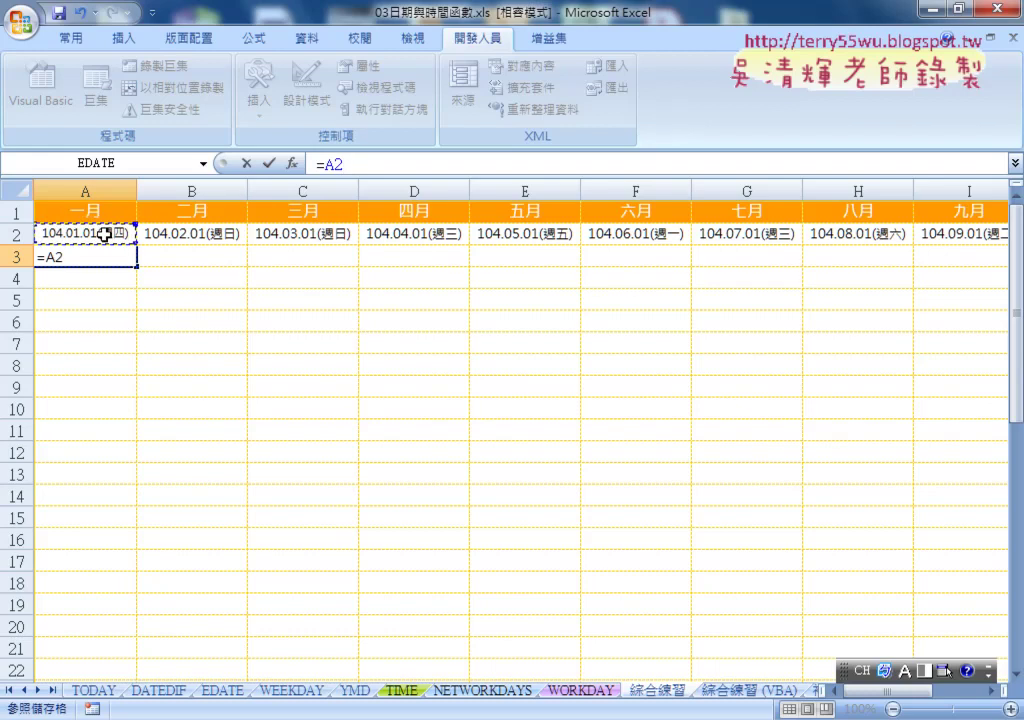
{"action": "type", "text": "+1"}
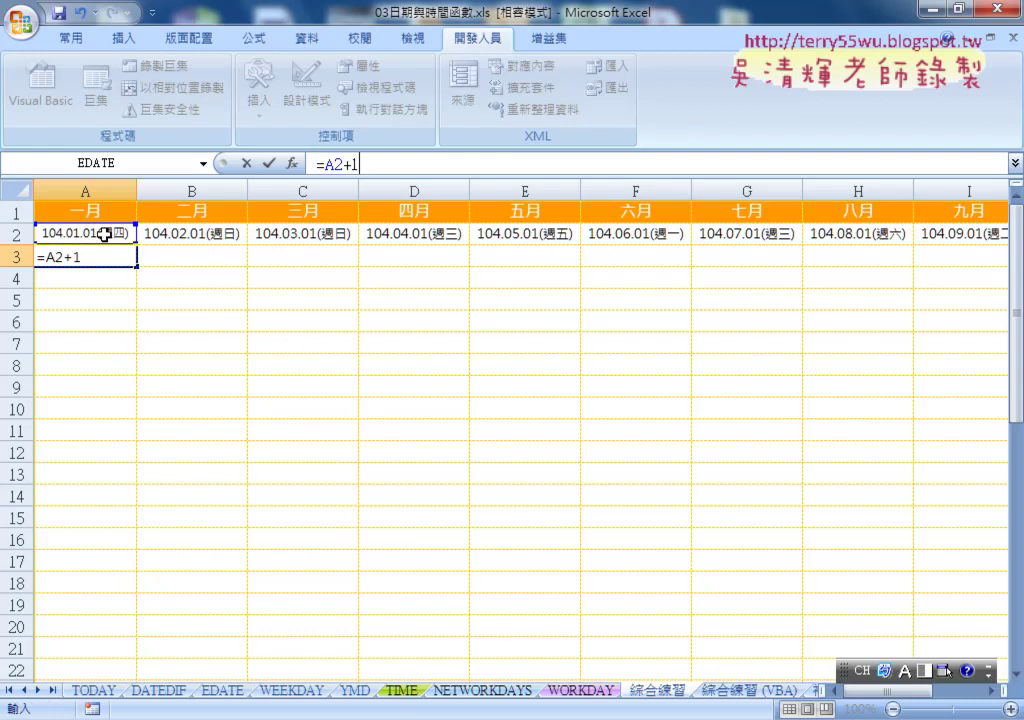
{"action": "left_click", "coordinate": [268, 163]}
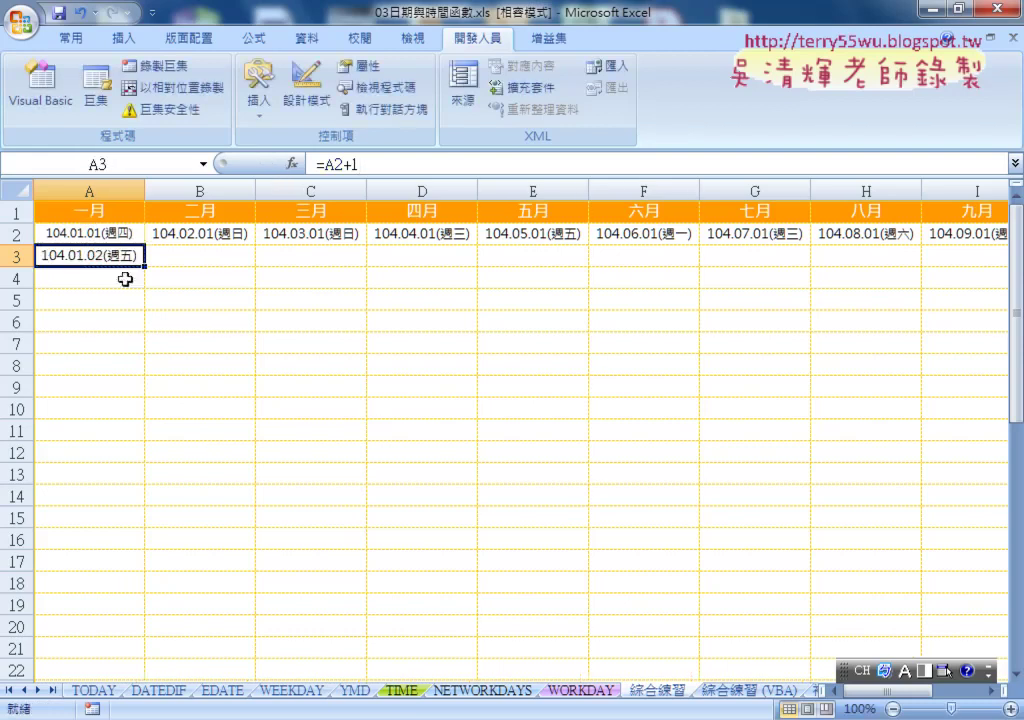
{"action": "mouse_move", "coordinate": [144, 264]}
{"action": "left_mouse_down"}
{"action": "mouse_move", "coordinate": [143, 570]}
{"action": "mouse_move", "coordinate": [126, 562]}
{"action": "mouse_move", "coordinate": [246, 573]}
{"action": "left_mouse_up"}
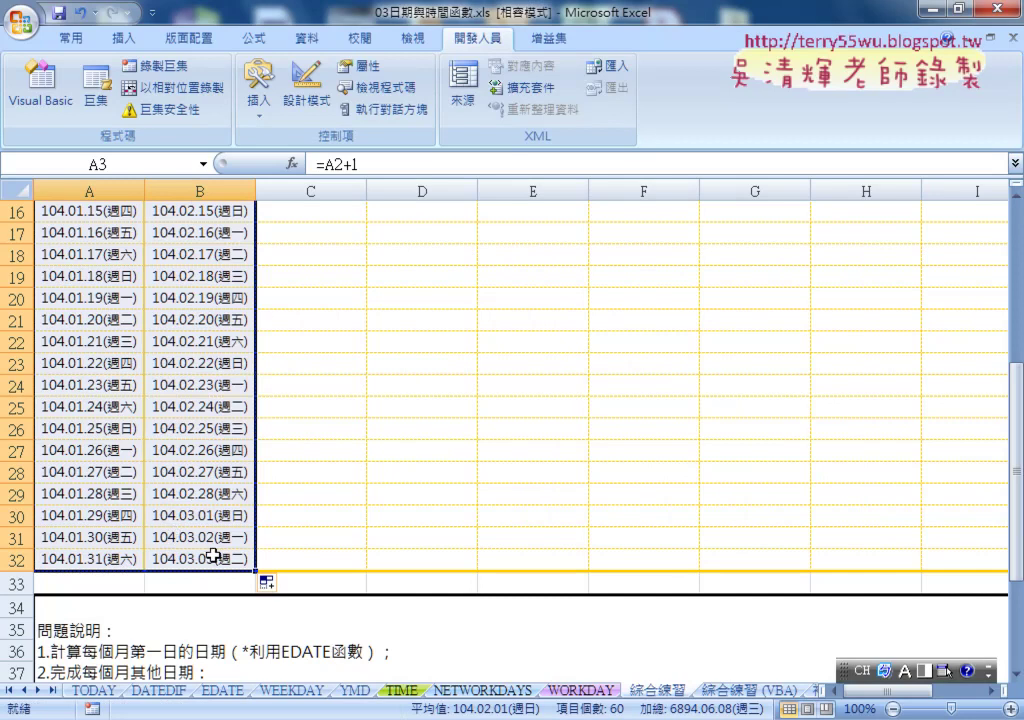
{"action": "mouse_move", "coordinate": [257, 572]}
{"action": "left_mouse_down"}
{"action": "mouse_move", "coordinate": [558, 554]}
{"action": "mouse_move", "coordinate": [986, 566]}
{"action": "mouse_move", "coordinate": [946, 562]}
{"action": "left_mouse_up"}
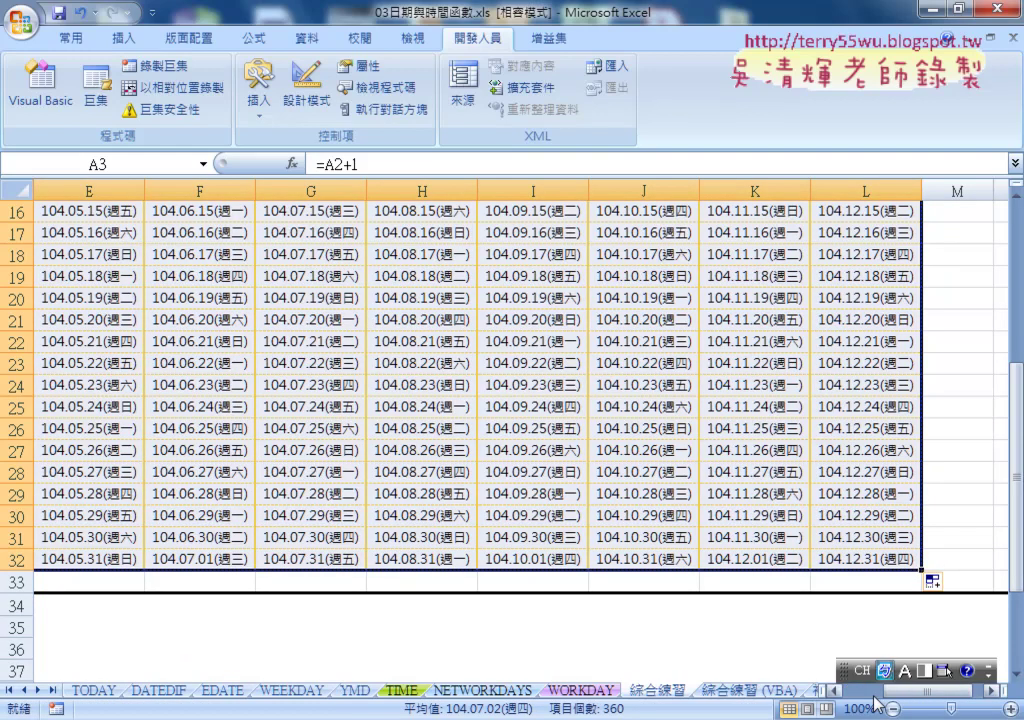
Step: Delete the overflow March dates from February's cells B30:B32
{"action": "scroll", "coordinate": [760, 660], "scroll_direction": "left", "scroll_amount": 4}
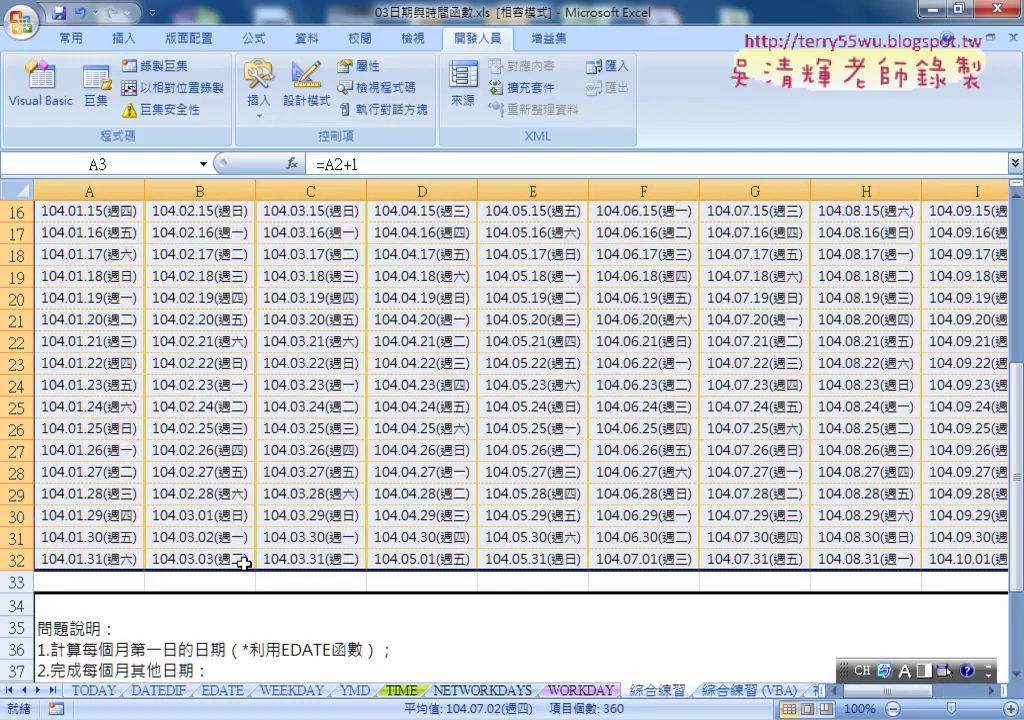
{"action": "left_click_drag", "start_coordinate": [169, 526], "coordinate": [201, 557]}
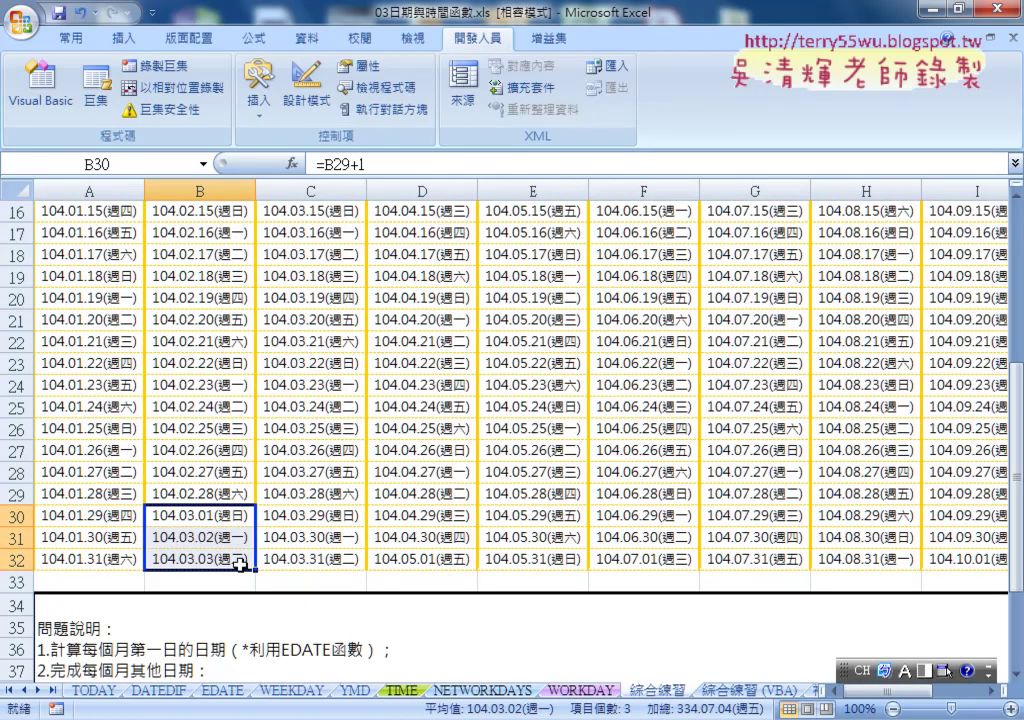
{"action": "left_click", "coordinate": [420, 558]}
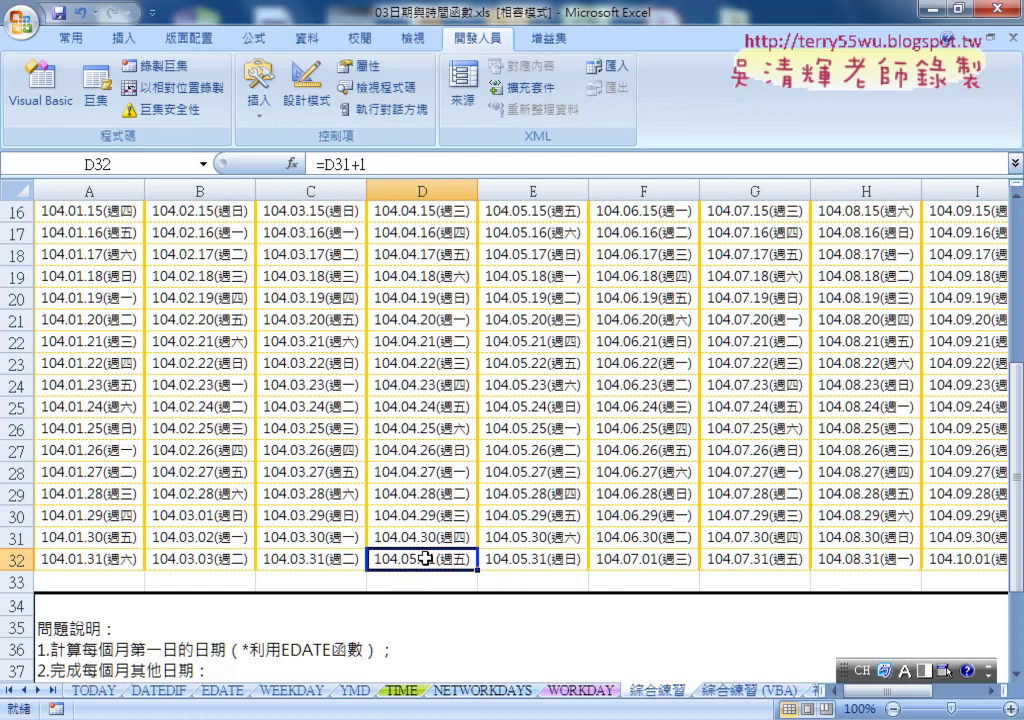
{"action": "left_click_drag", "start_coordinate": [225, 517], "coordinate": [205, 560]}
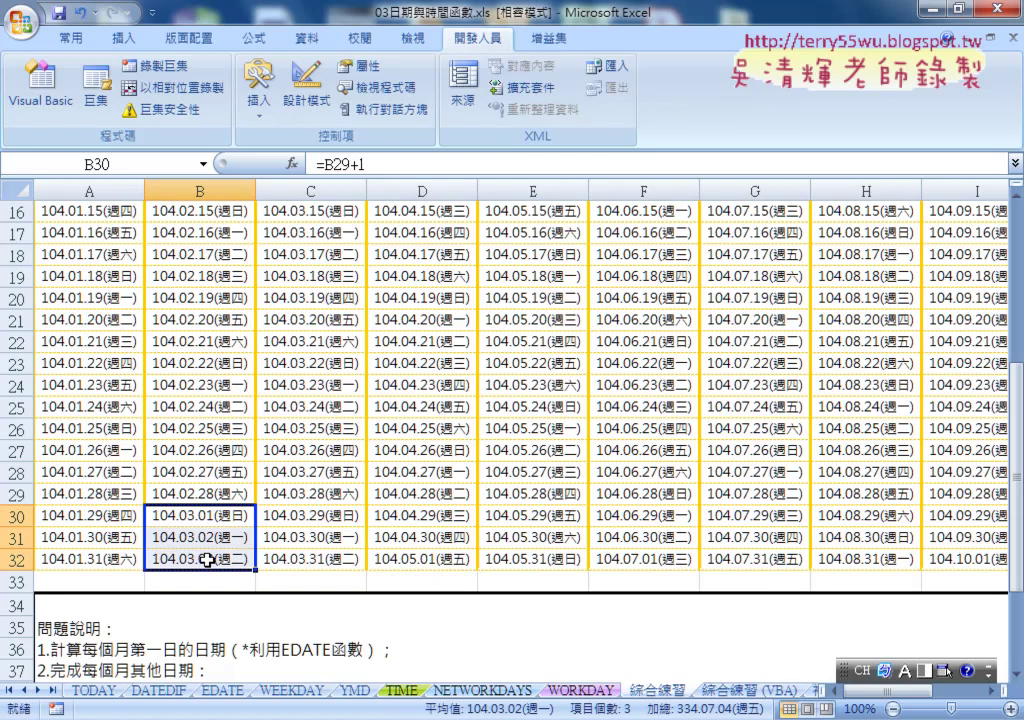
{"action": "key", "text": "Delete"}
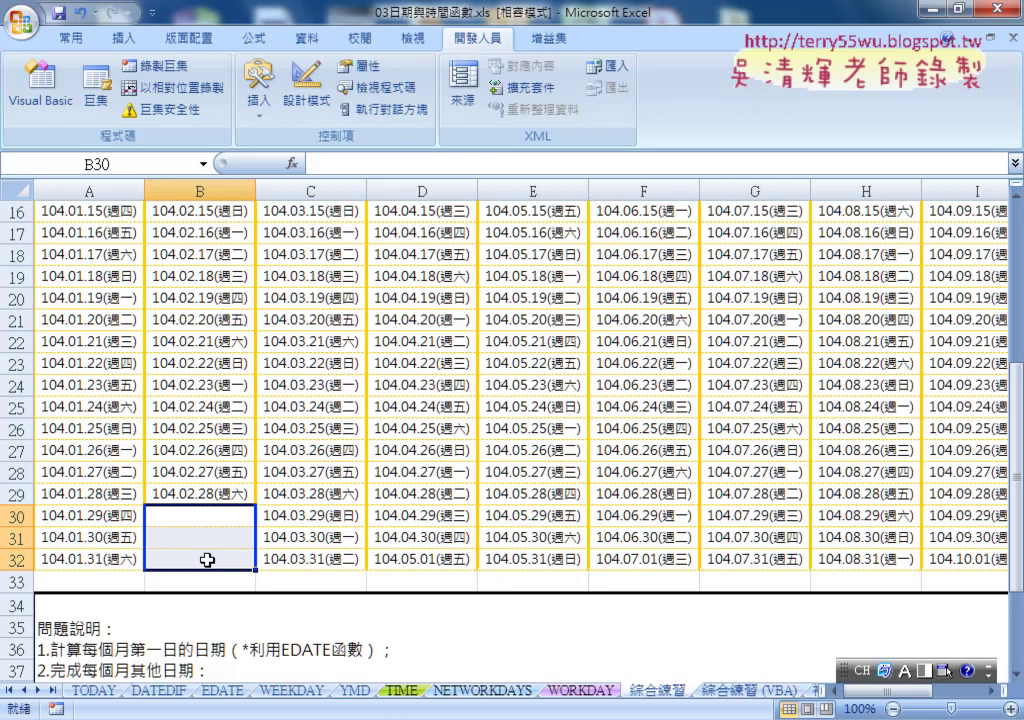
Step: Restore B30:B32, test clearing B30, then undo to bring back its =B29+1 formula
{"action": "key", "text": "ctrl+v"}
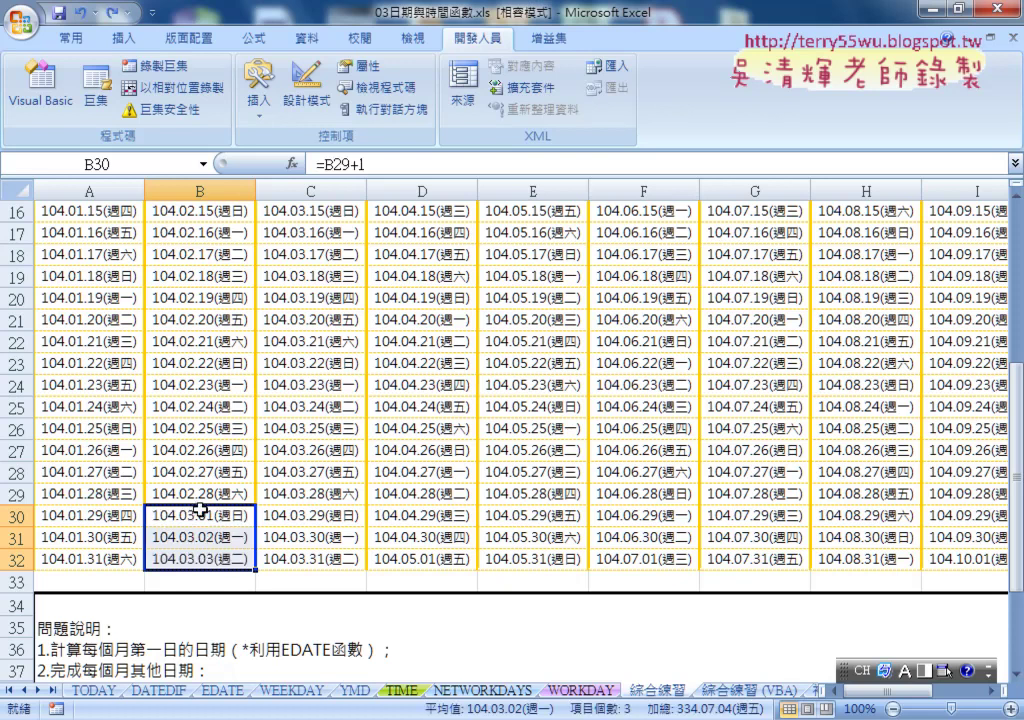
{"action": "left_click_drag", "start_coordinate": [200, 515], "coordinate": [199, 492]}
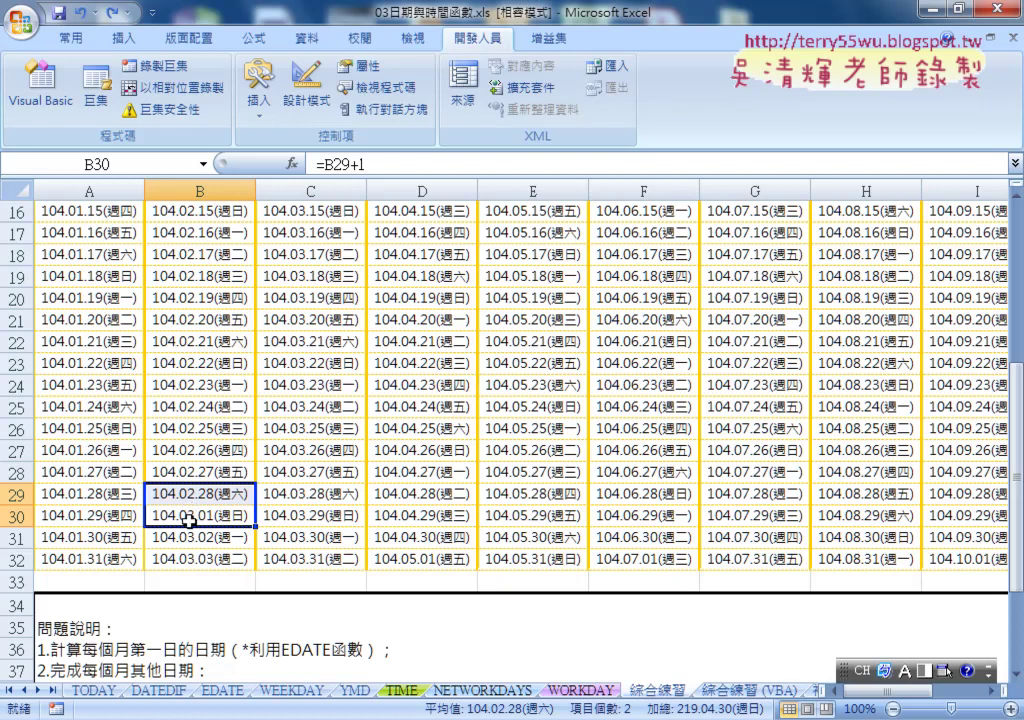
{"action": "left_click", "coordinate": [197, 517]}
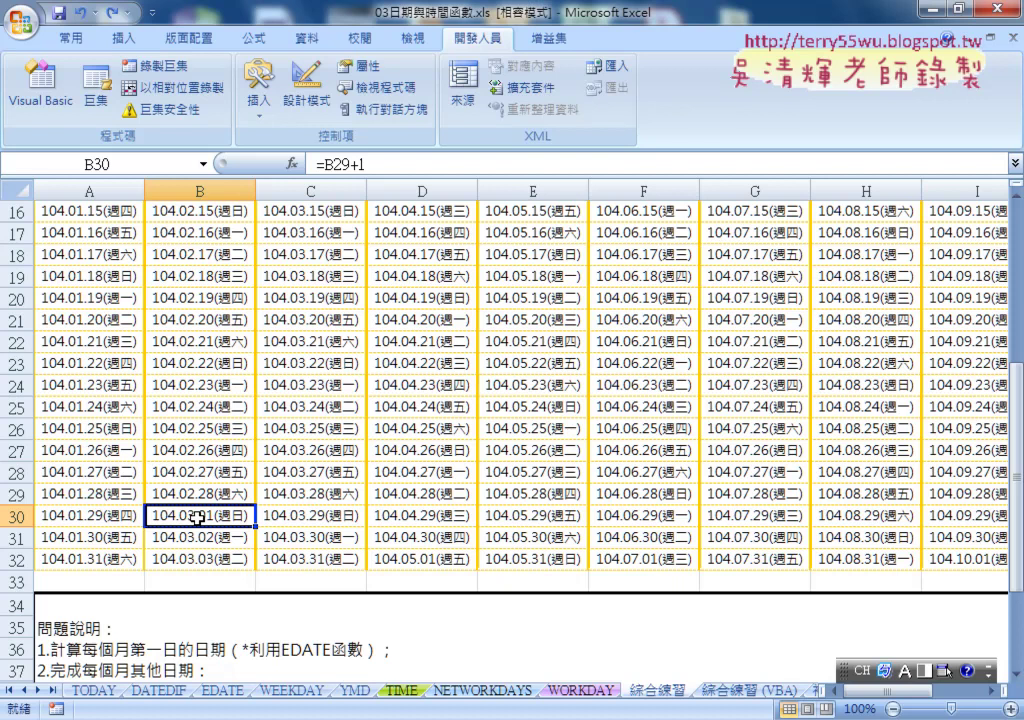
{"action": "key", "text": "Delete"}
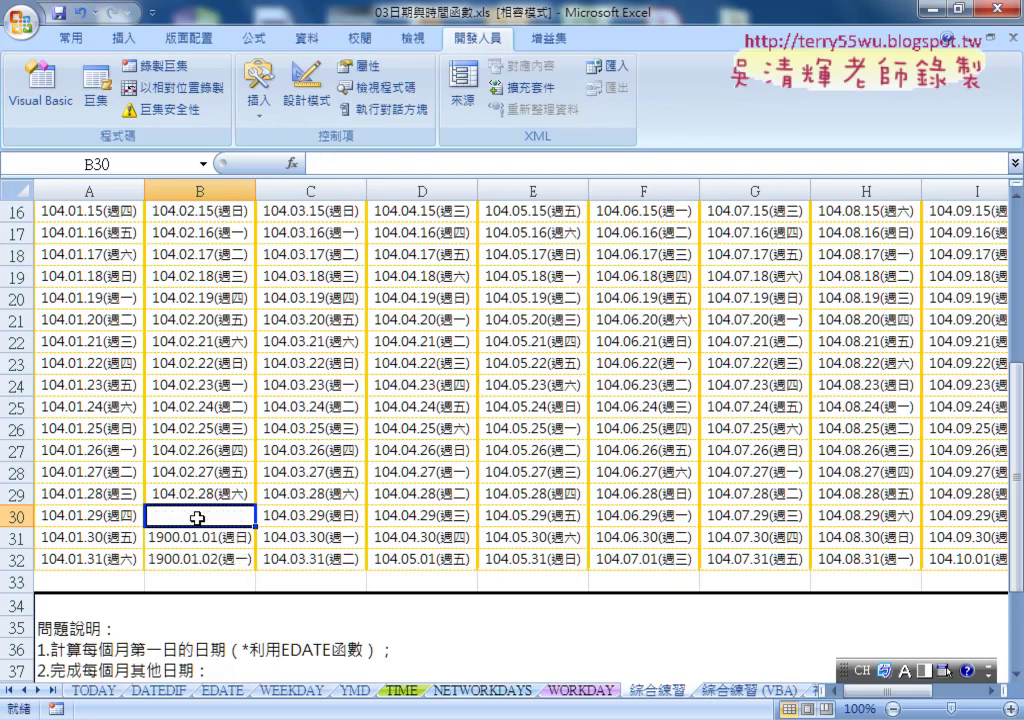
{"action": "key", "text": "ctrl+z"}
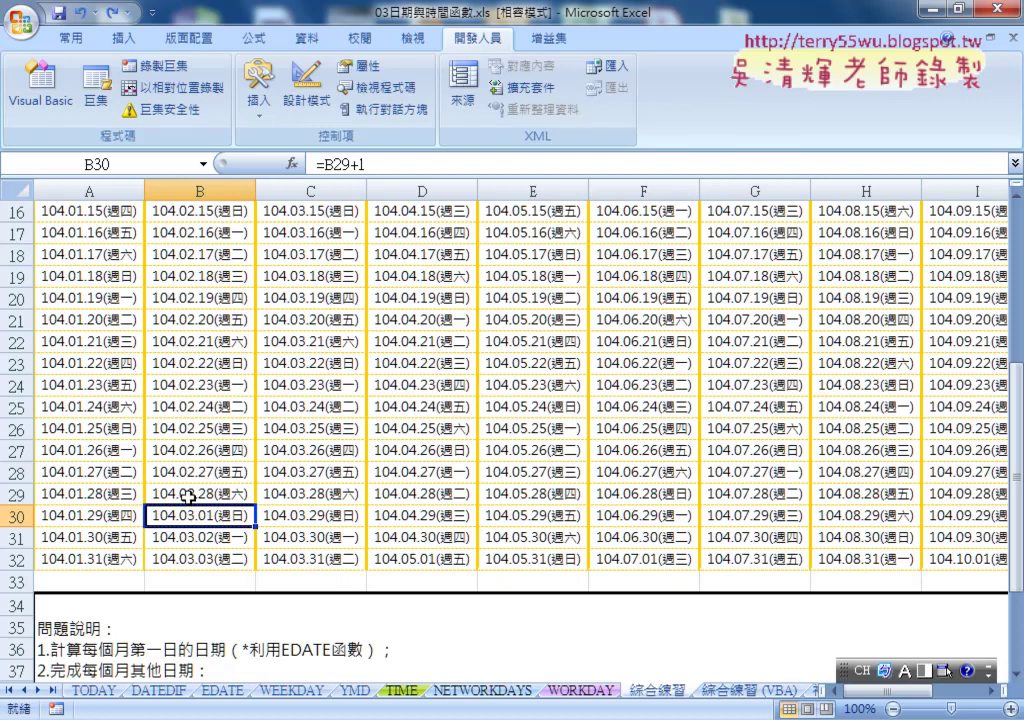
Step: Compare the formulas in cells B29 and B30
{"action": "left_click", "coordinate": [199, 492]}
{"action": "left_click", "coordinate": [198, 512]}
{"action": "left_click", "coordinate": [199, 494]}
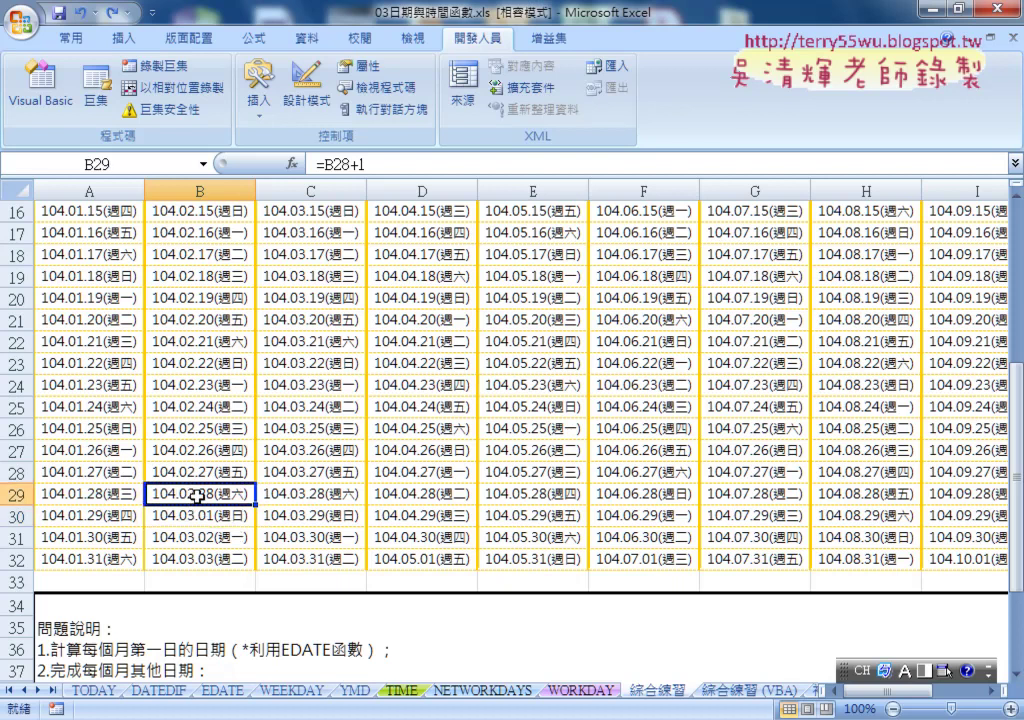
{"action": "left_click", "coordinate": [198, 515]}
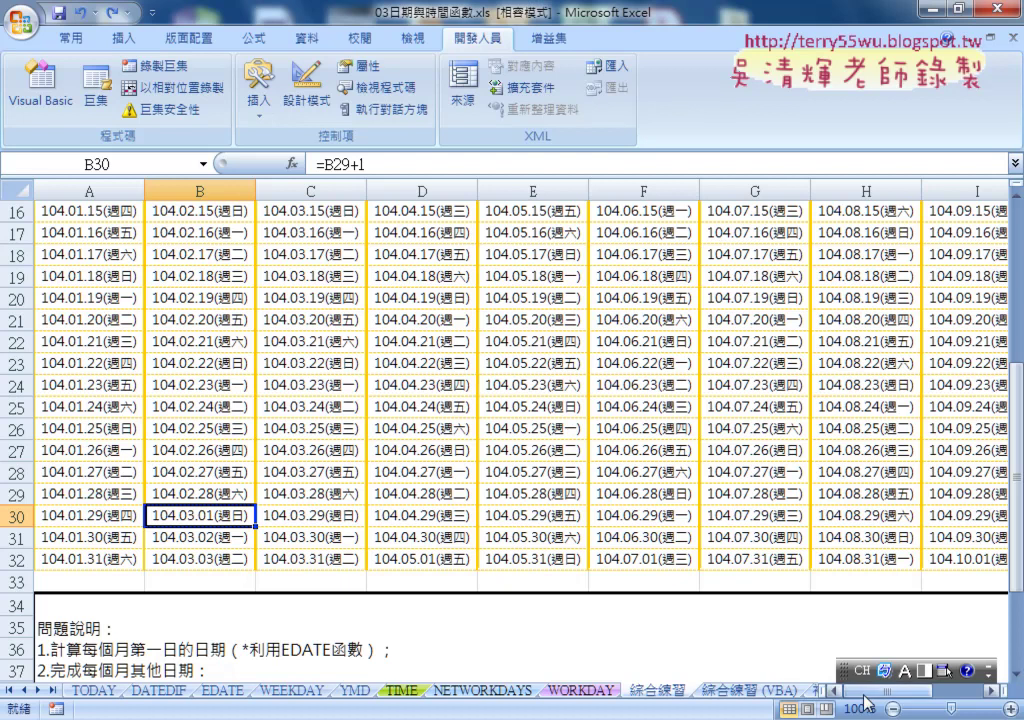
Step: Review the formulas in A3, B30 and B31, then switch to the EDATE worksheet
{"action": "scroll", "coordinate": [201, 507], "scroll_direction": "up", "scroll_amount": 4}
{"action": "scroll", "coordinate": [151, 309], "scroll_direction": "up", "scroll_amount": 1}
{"action": "left_click", "coordinate": [110, 255]}
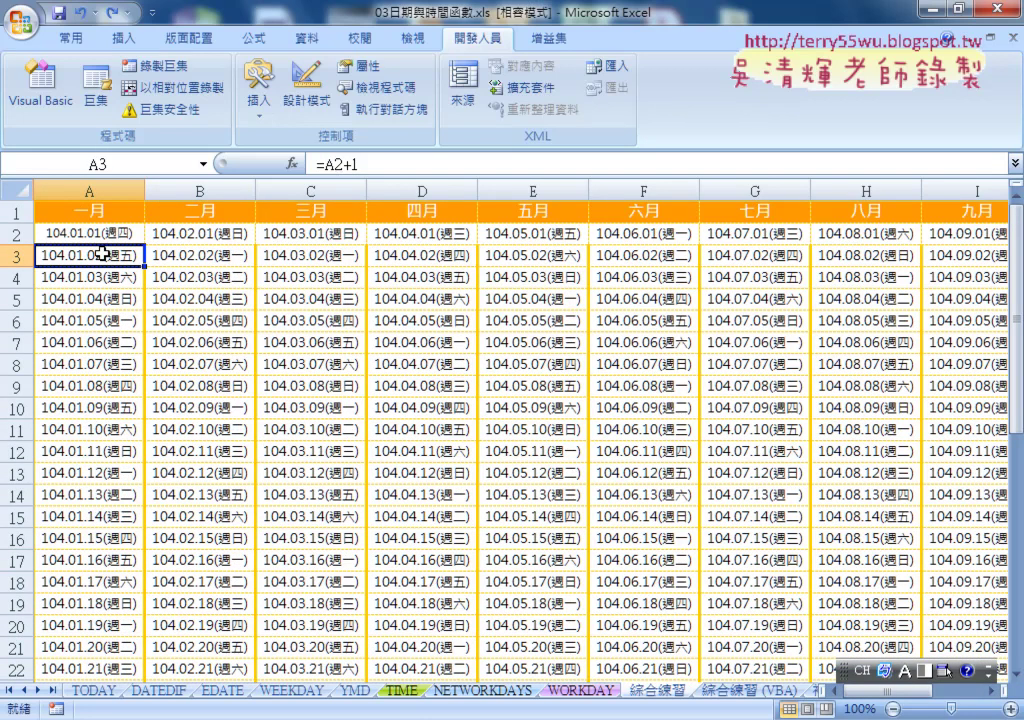
{"action": "scroll", "coordinate": [217, 482], "scroll_direction": "down", "scroll_amount": 5}
{"action": "left_click", "coordinate": [196, 517]}
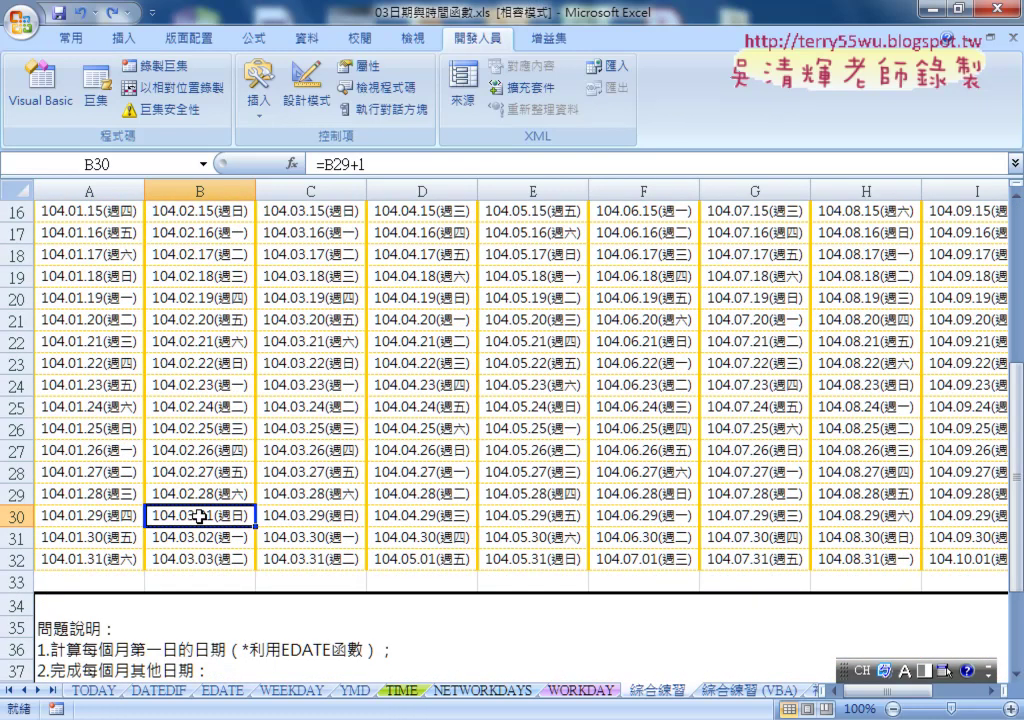
{"action": "left_click", "coordinate": [196, 537]}
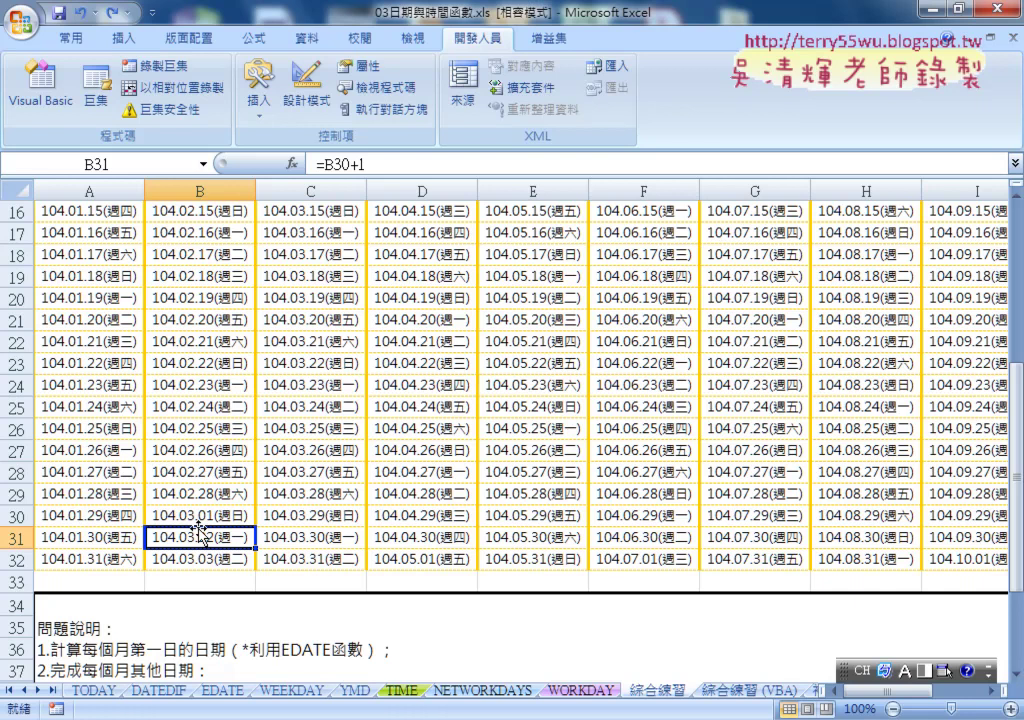
{"action": "scroll", "coordinate": [200, 532], "scroll_direction": "up", "scroll_amount": 5}
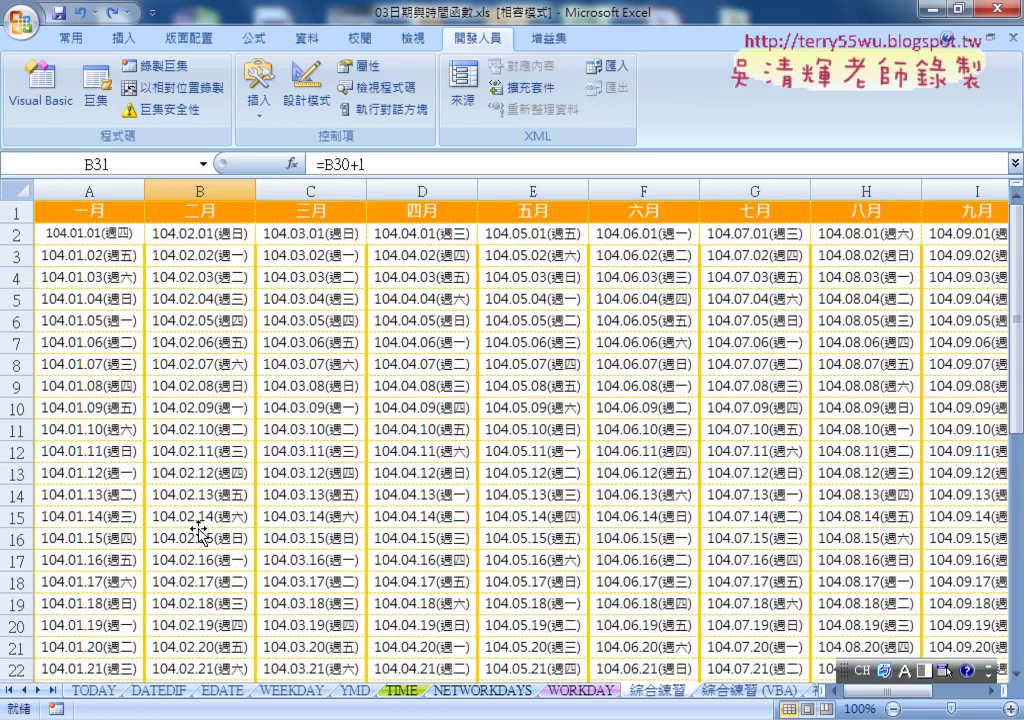
{"action": "left_click", "coordinate": [220, 700]}
Step: Inspect the EDATE formula in D4 and the DATE formula in C4, then return to 綜合練習
{"action": "left_click", "coordinate": [555, 277]}
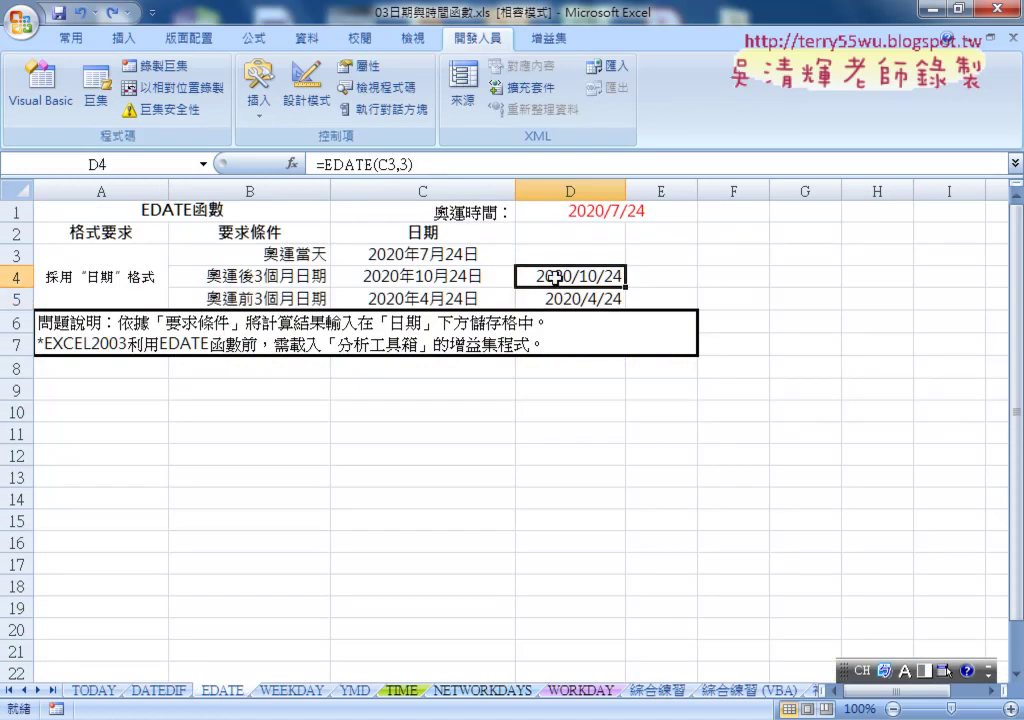
{"action": "left_click", "coordinate": [495, 277]}
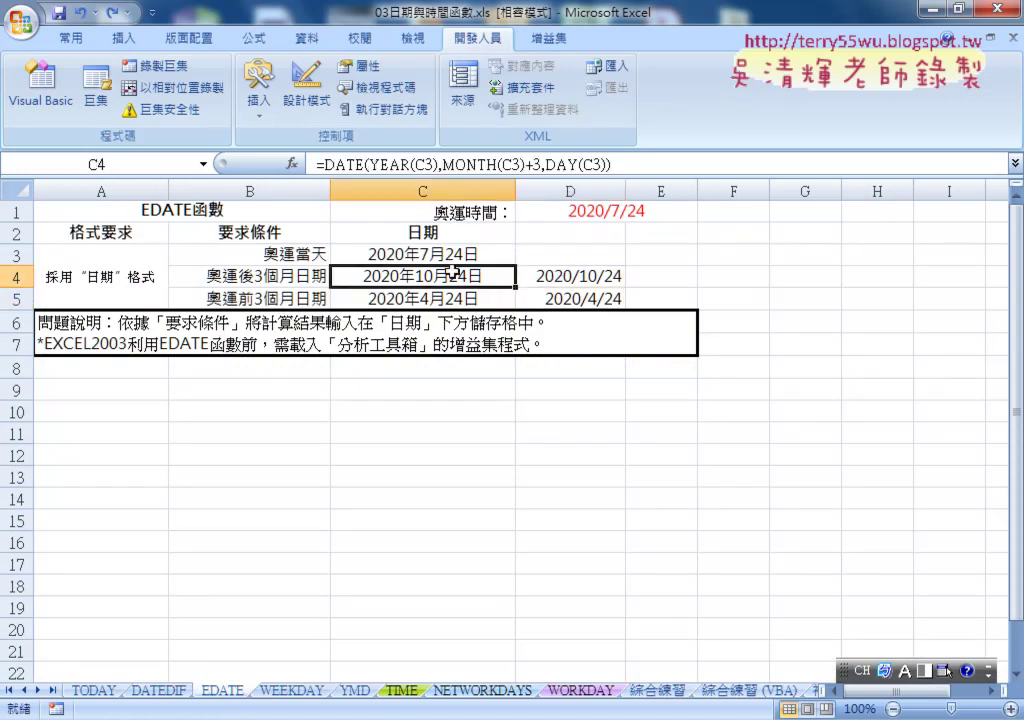
{"action": "left_click", "coordinate": [331, 164]}
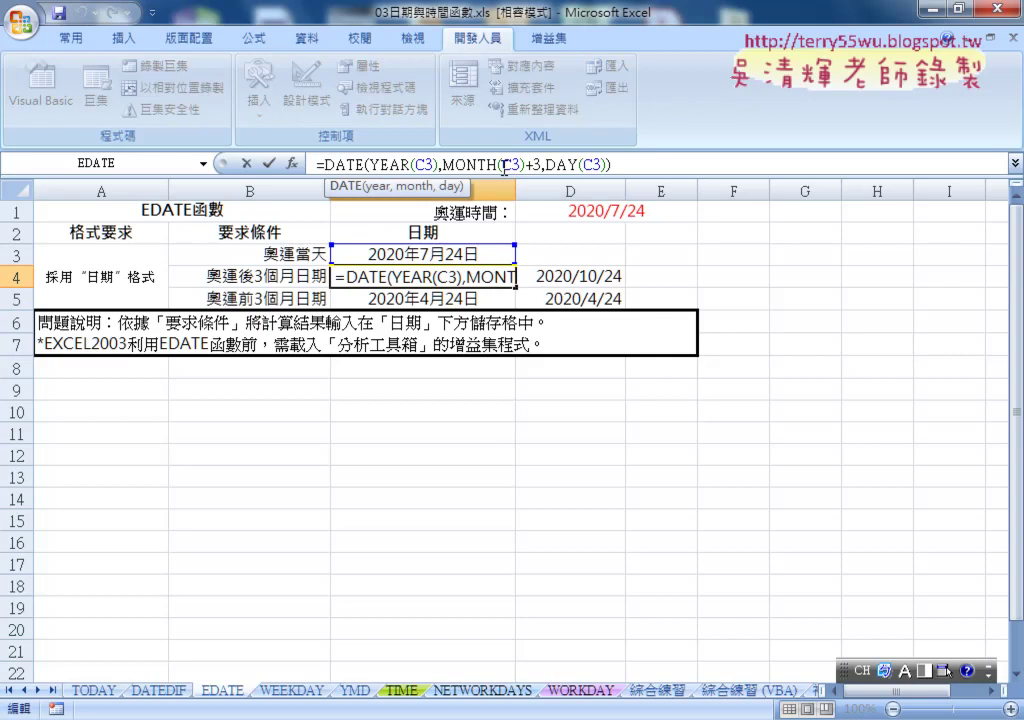
{"action": "left_click", "coordinate": [246, 163]}
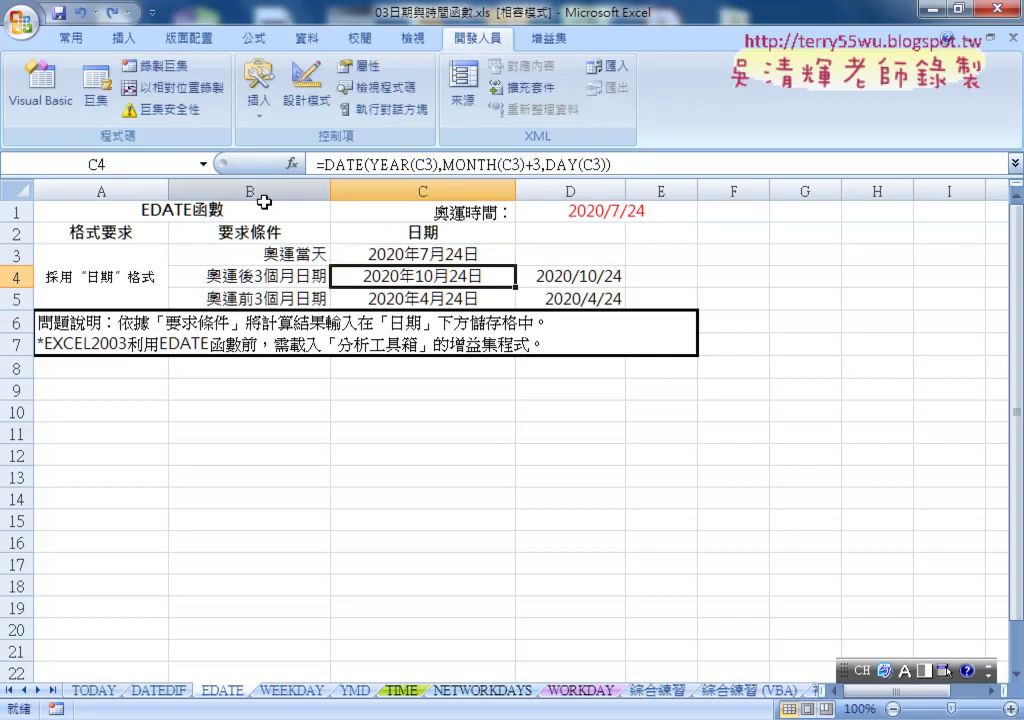
{"action": "left_click", "coordinate": [660, 692]}
{"action": "left_click", "coordinate": [204, 236]}
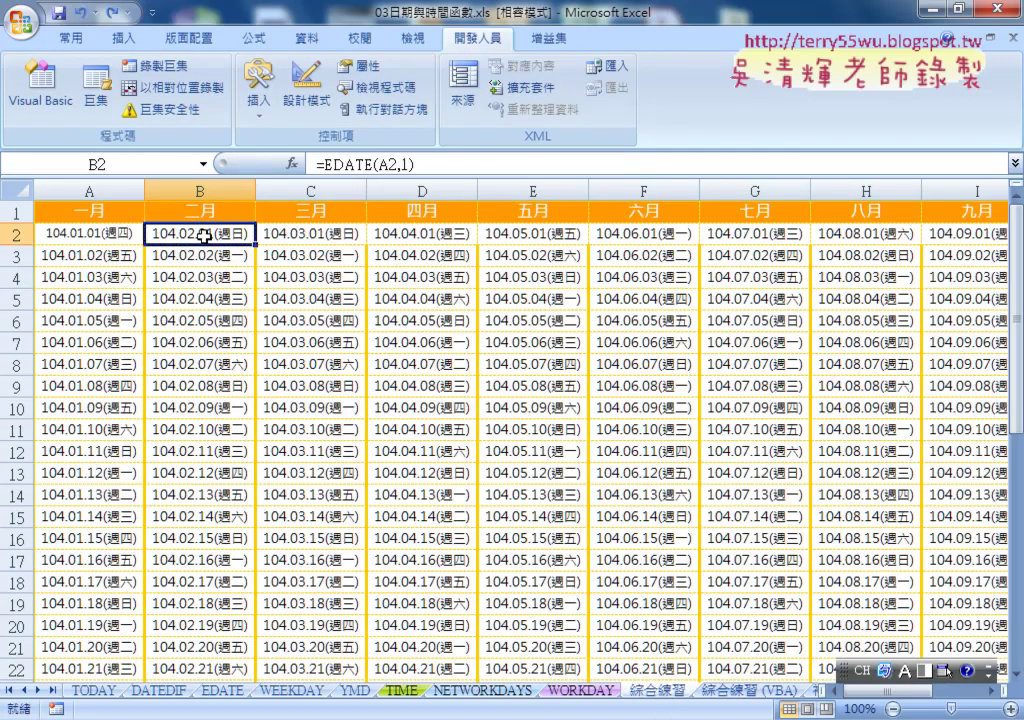
{"action": "left_click", "coordinate": [275, 234]}
{"action": "left_click", "coordinate": [425, 242]}
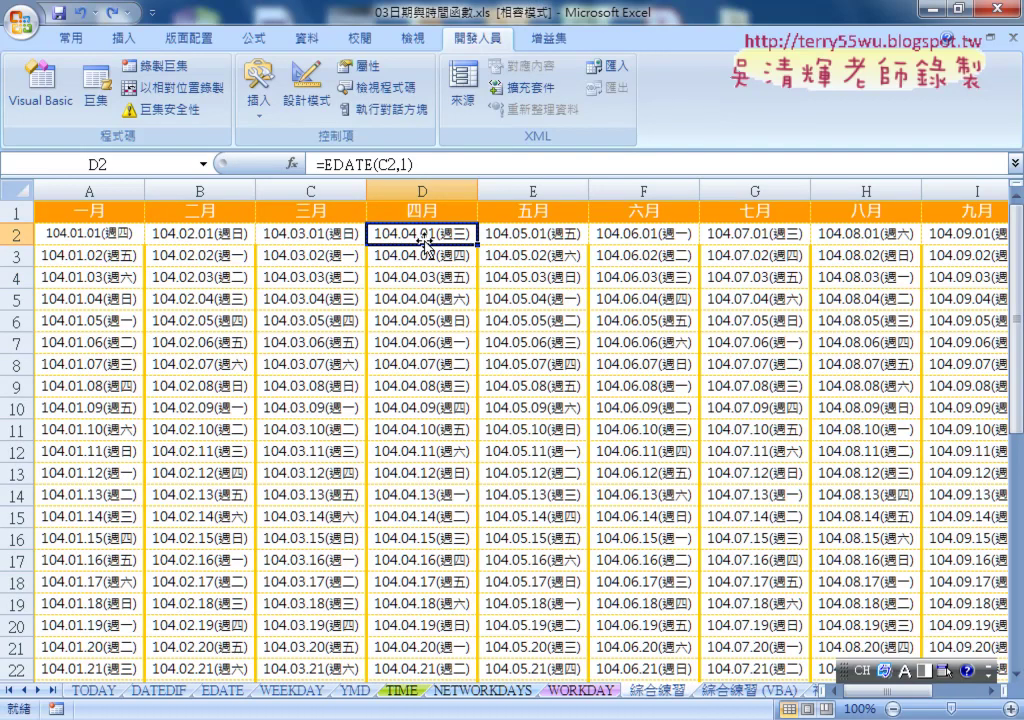
{"action": "left_click", "coordinate": [106, 259]}
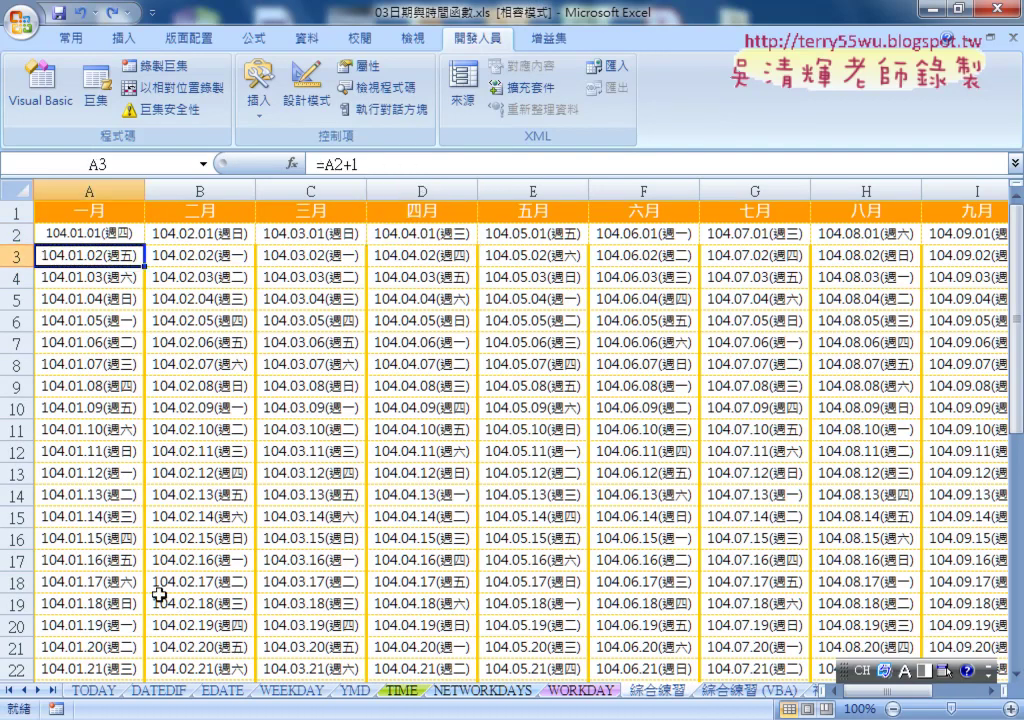
{"action": "scroll", "coordinate": [160, 596], "scroll_direction": "down", "scroll_amount": 4}
{"action": "scroll", "coordinate": [165, 590], "scroll_direction": "down", "scroll_amount": 1}
{"action": "left_click_drag", "start_coordinate": [205, 515], "coordinate": [205, 553]}
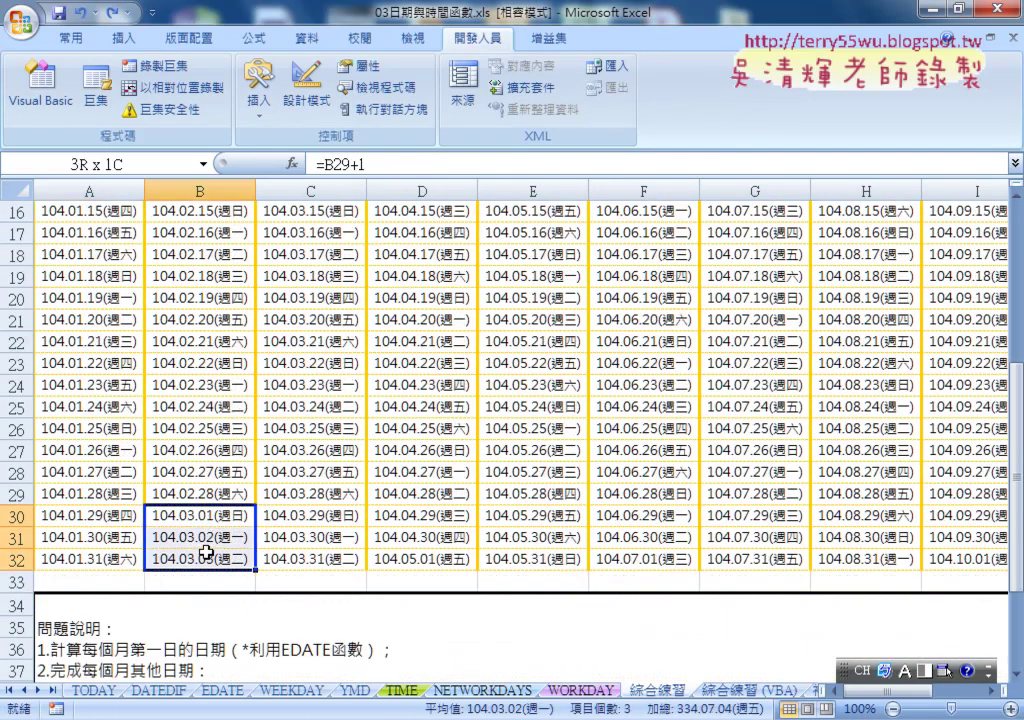